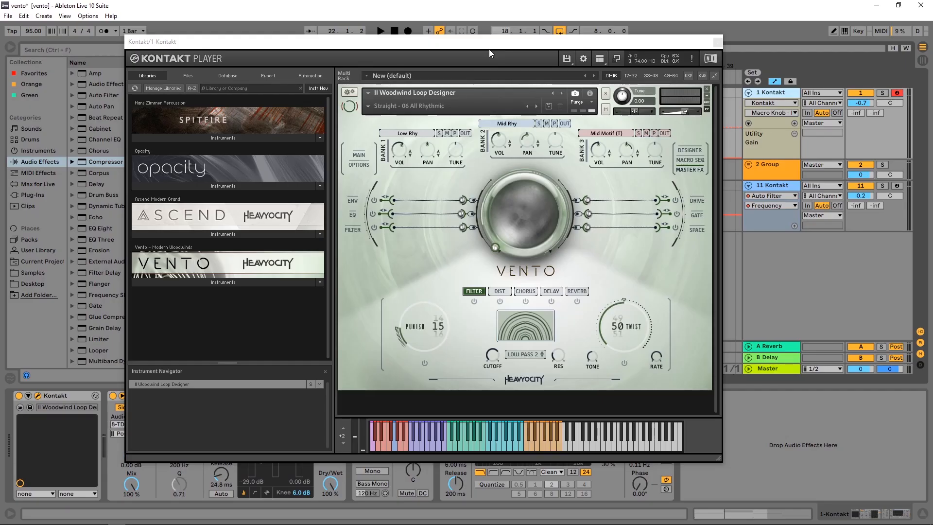
- Close the Kontakt window and extend the loop region over the whole arrangement, starting at bar 2 with a length of 26 bars
{"action": "left_click", "coordinate": [718, 42]}
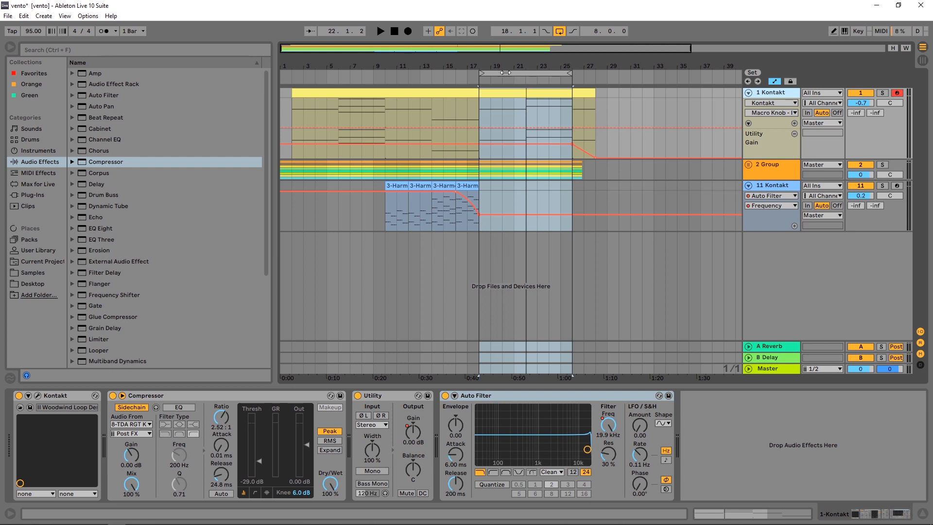
{"action": "left_click_drag", "start_coordinate": [485, 74], "coordinate": [292, 74]}
{"action": "left_click_drag", "start_coordinate": [571, 73], "coordinate": [596, 72]}
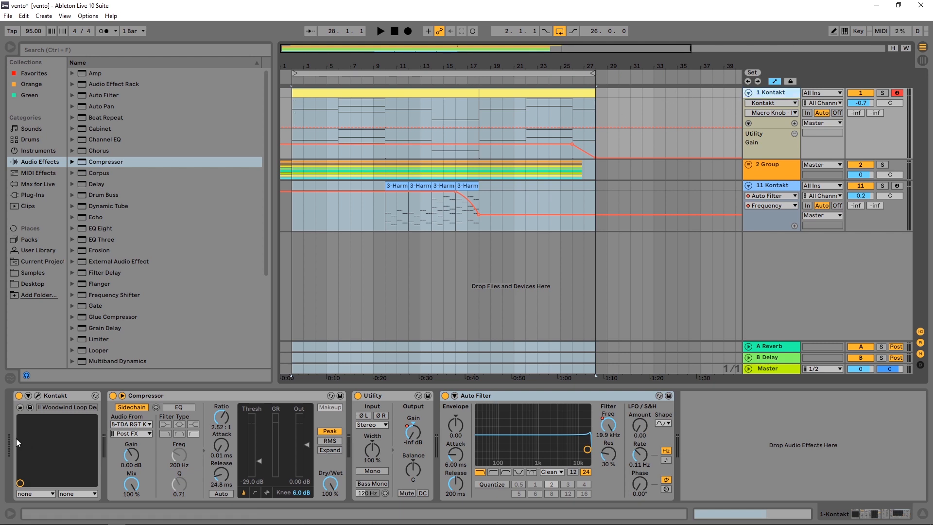
- Open the Kontakt instrument of track 1 and listen to the full arrangement with the Vento interface in view
{"action": "left_click", "coordinate": [38, 396]}
{"action": "key", "text": "space"}
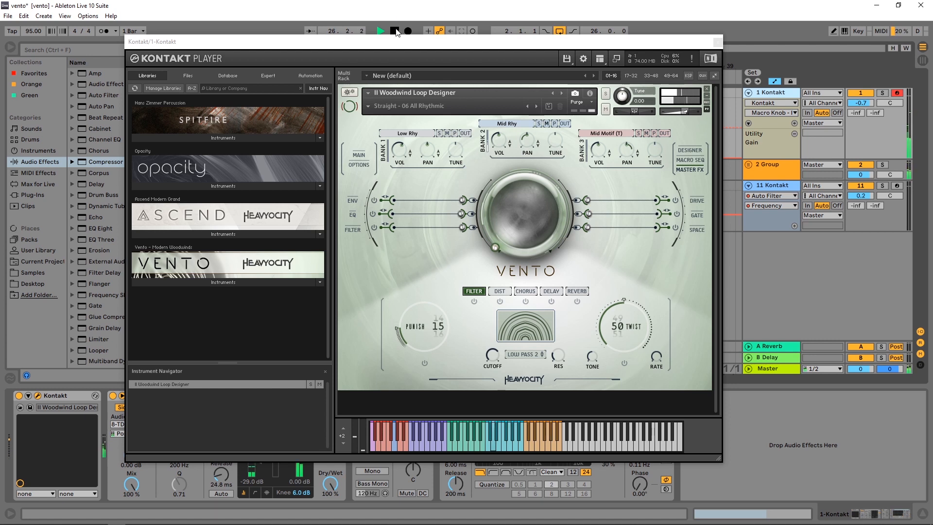
{"action": "left_click", "coordinate": [395, 31]}
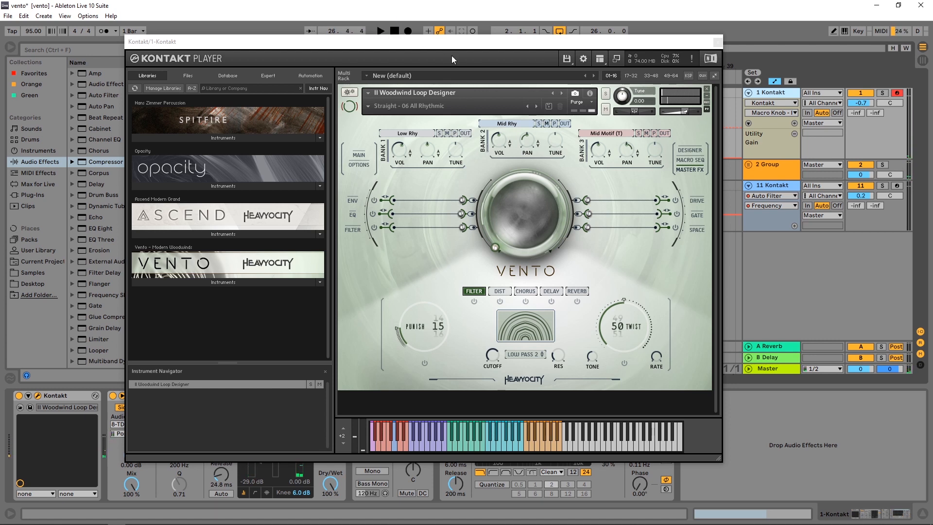
- Solo track 11 Kontakt and listen to its clips from bar 10 and from bar 14
{"action": "left_click_drag", "start_coordinate": [458, 49], "coordinate": [420, 167]}
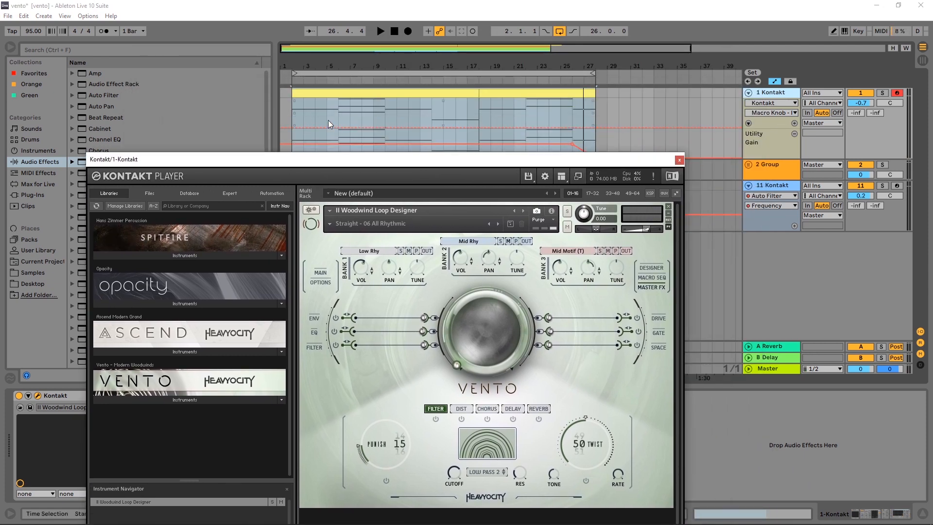
{"action": "left_click_drag", "start_coordinate": [613, 163], "coordinate": [664, 264]}
{"action": "left_click", "coordinate": [772, 186]}
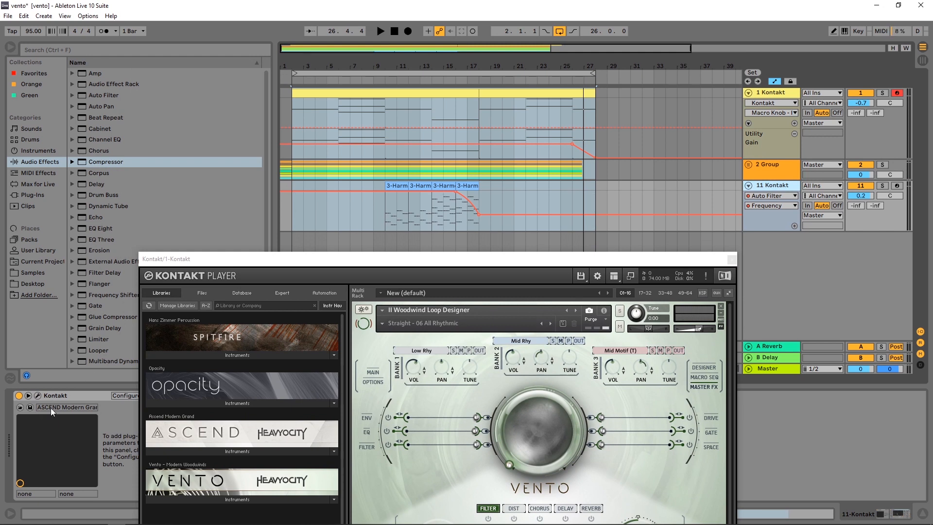
{"action": "left_click_drag", "start_coordinate": [387, 221], "coordinate": [479, 208]}
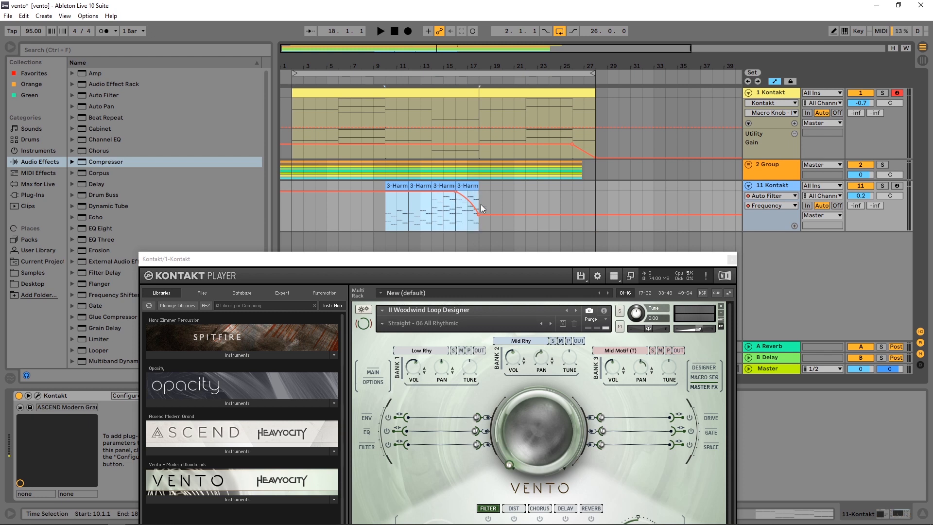
{"action": "left_click", "coordinate": [883, 186]}
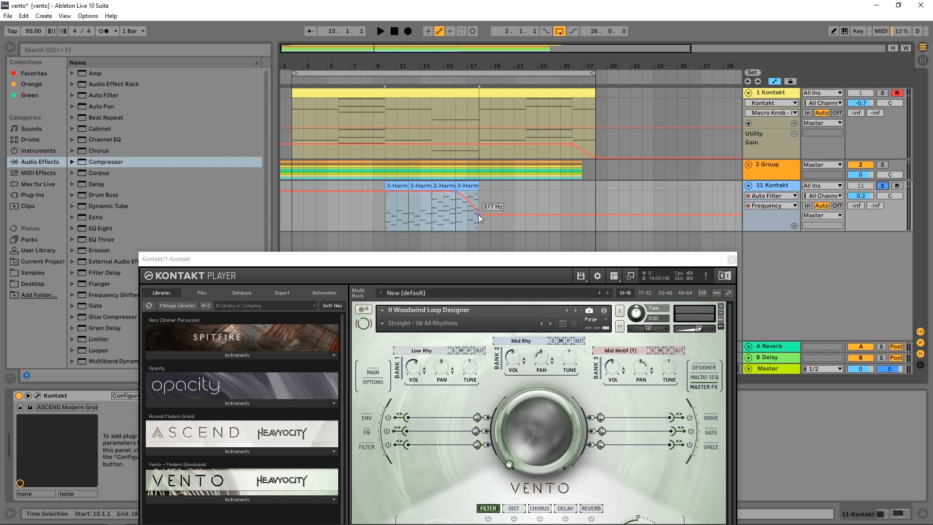
{"action": "left_click", "coordinate": [386, 217]}
{"action": "key", "text": "space"}
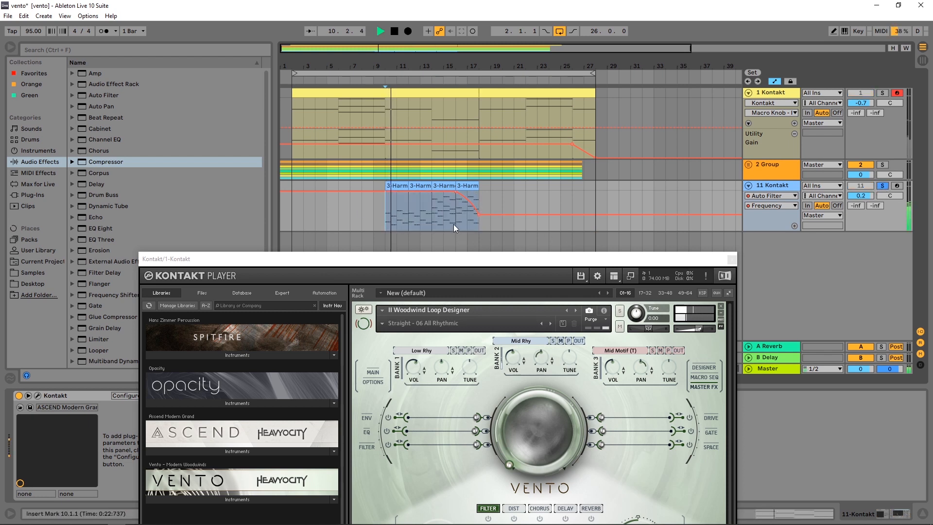
{"action": "left_click", "coordinate": [433, 214]}
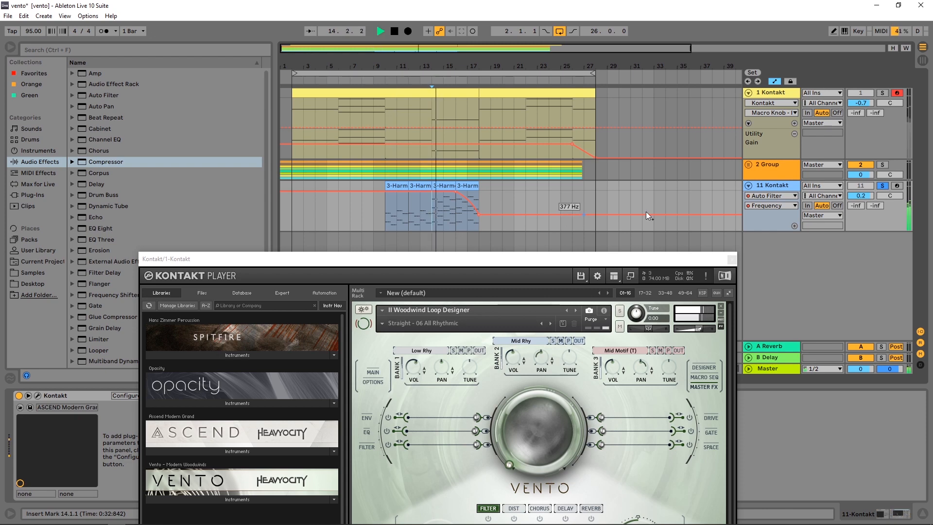
{"action": "key", "text": "space"}
- Switch the solo from track 11 to track 1 Kontakt and play its part through from bar 2
{"action": "left_click_drag", "start_coordinate": [485, 264], "coordinate": [480, 188]}
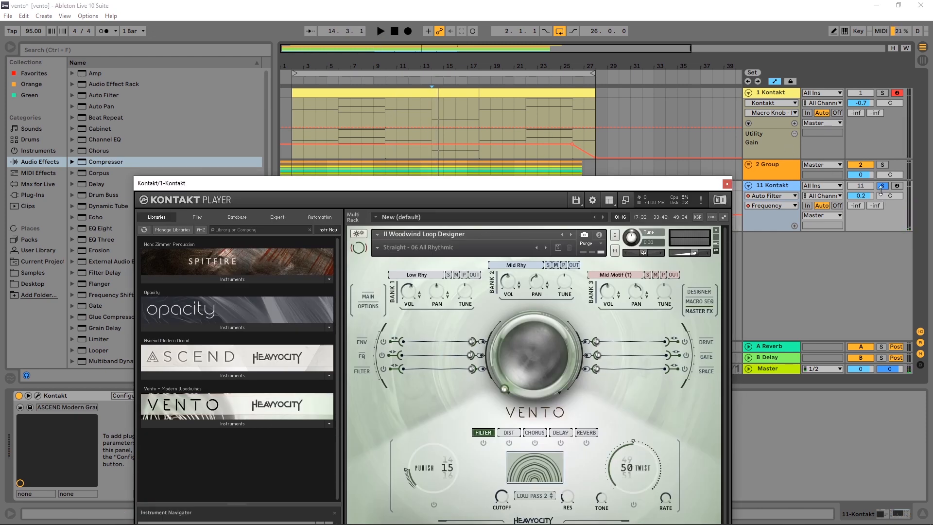
{"action": "left_click", "coordinate": [883, 93]}
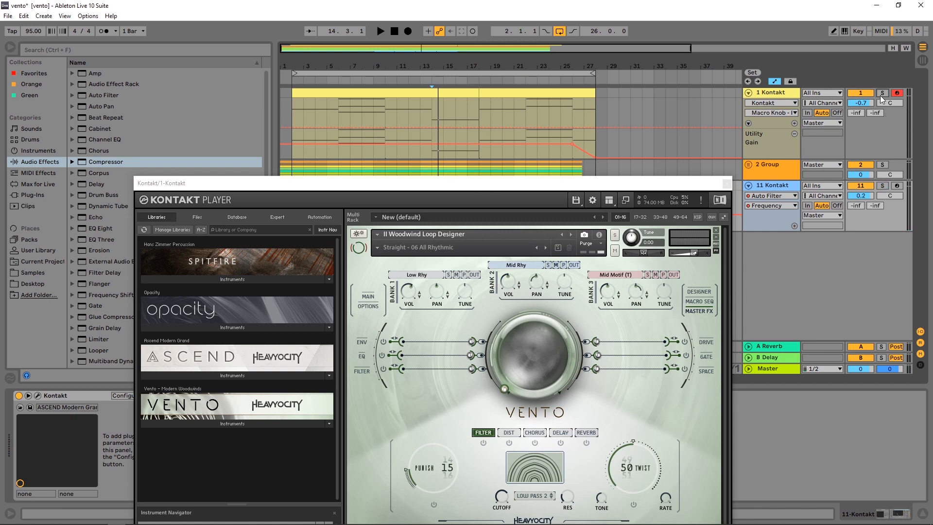
{"action": "left_click", "coordinate": [293, 108]}
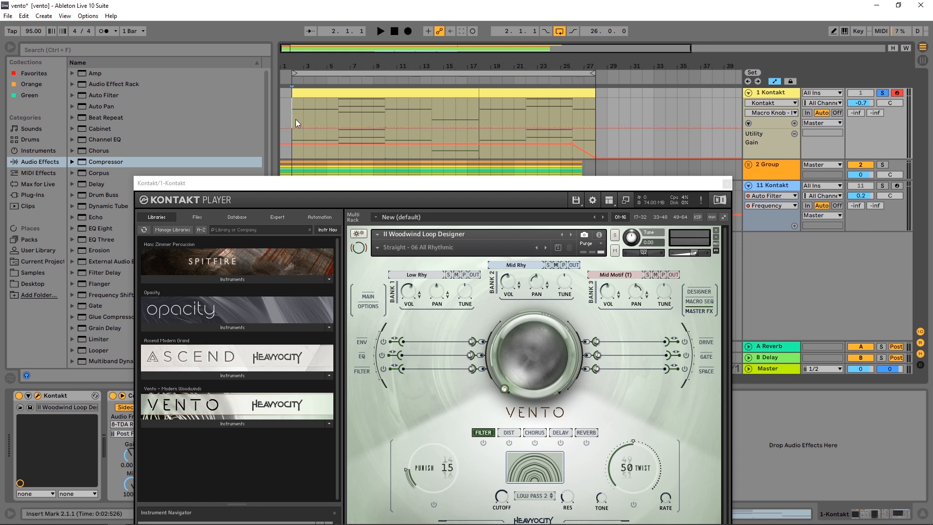
{"action": "key", "text": "space"}
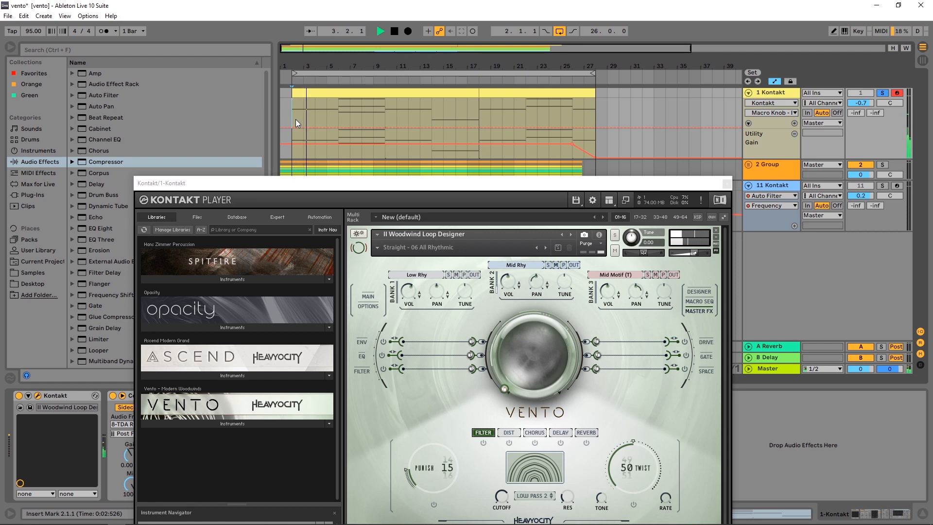
{"action": "left_click_drag", "start_coordinate": [353, 188], "coordinate": [350, 146]}
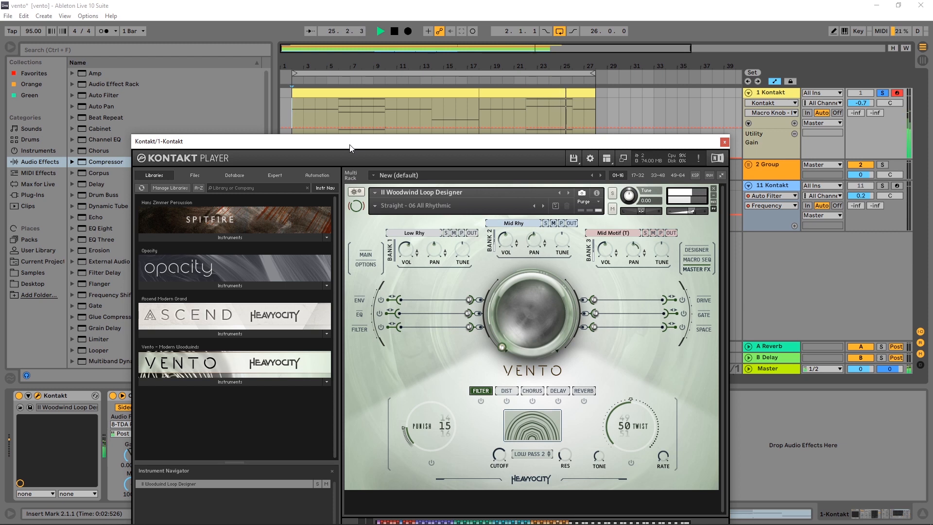
{"action": "left_click", "coordinate": [394, 32]}
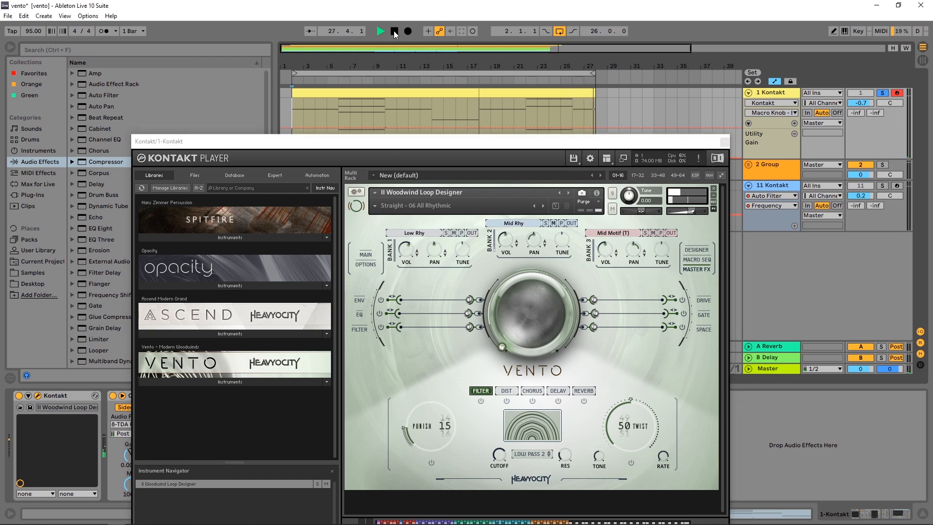
{"action": "left_click_drag", "start_coordinate": [416, 148], "coordinate": [451, 73]}
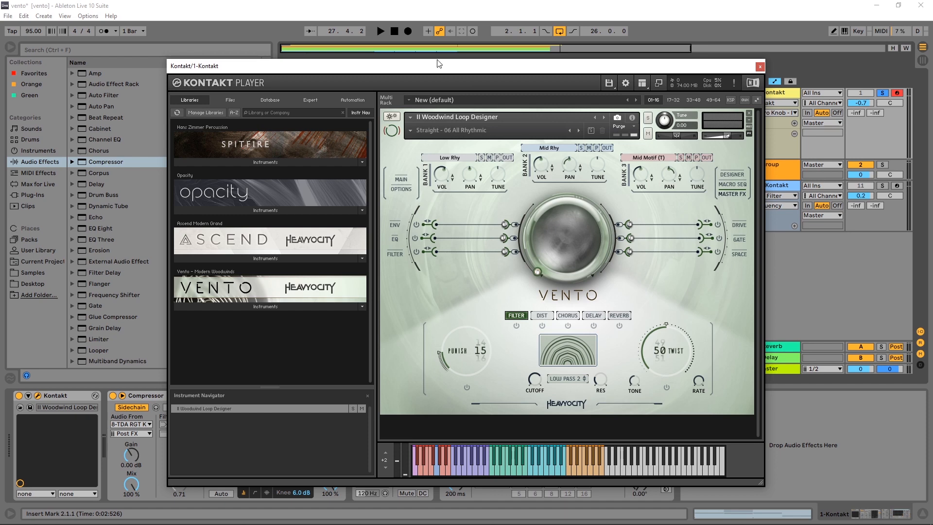
{"action": "left_click_drag", "start_coordinate": [420, 69], "coordinate": [469, 173]}
{"action": "left_click_drag", "start_coordinate": [550, 175], "coordinate": [542, 164]}
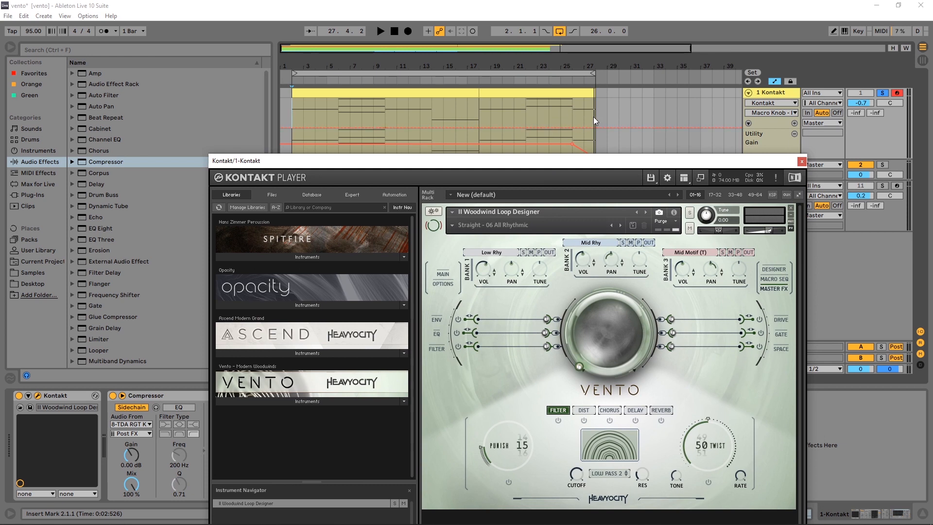
{"action": "left_click_drag", "start_coordinate": [580, 161], "coordinate": [566, 63]}
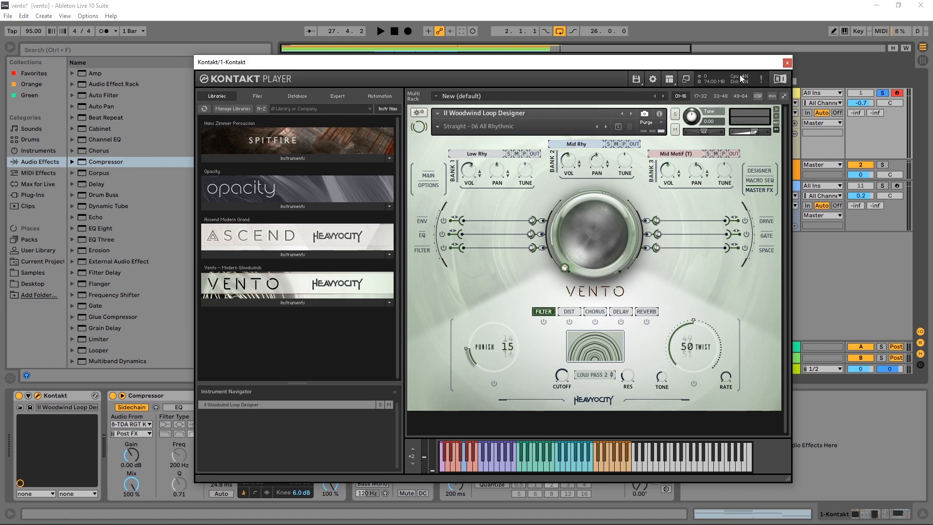
- Open track 1's MIDI clip at bar 18 in the note editor and hide Kontakt's browser so both fit side by side
{"action": "left_click_drag", "start_coordinate": [748, 62], "coordinate": [638, 181]}
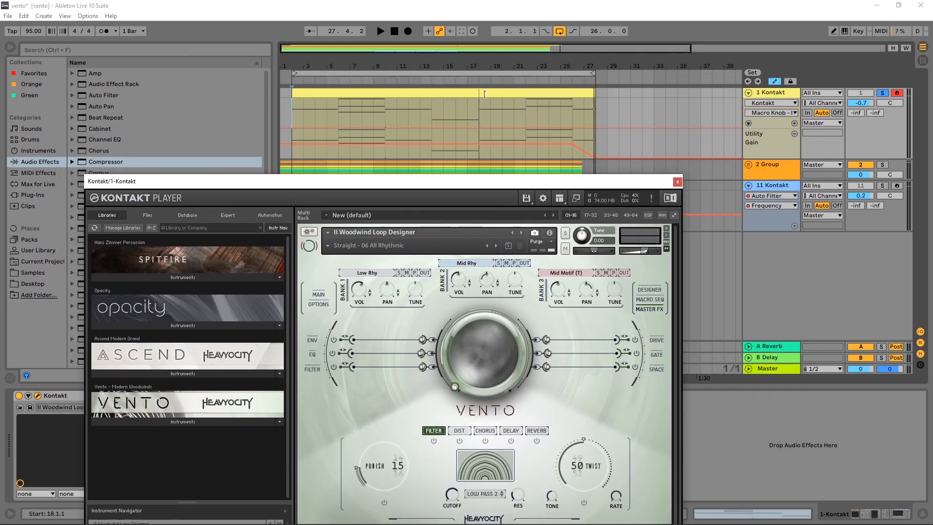
{"action": "left_click", "coordinate": [484, 96]}
{"action": "left_click_drag", "start_coordinate": [447, 181], "coordinate": [676, 99]}
{"action": "left_click", "coordinate": [756, 117]}
{"action": "left_click", "coordinate": [788, 116]}
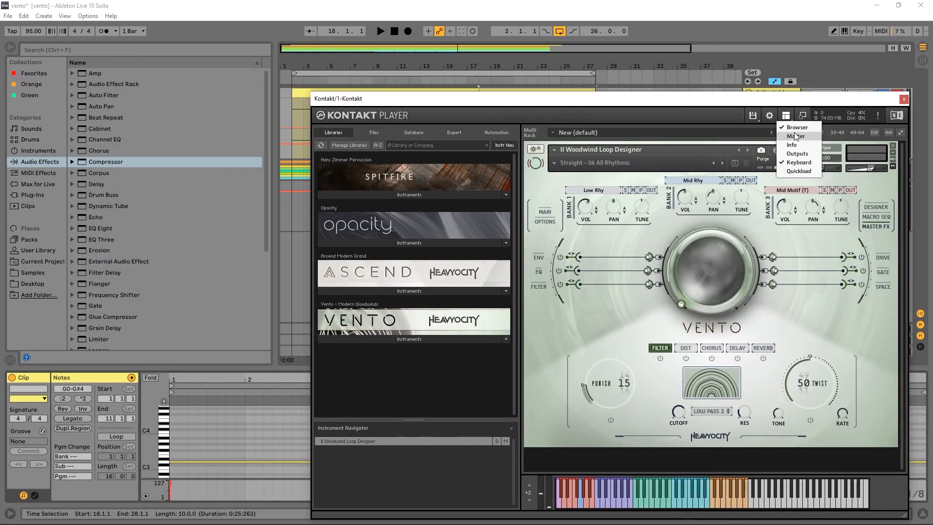
{"action": "left_click", "coordinate": [800, 128]}
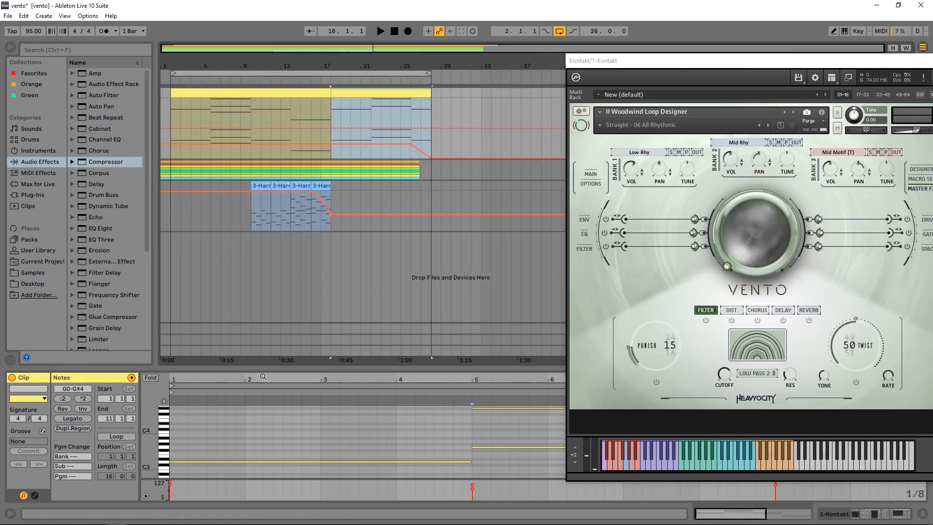
{"action": "left_click_drag", "start_coordinate": [264, 378], "coordinate": [229, 375]}
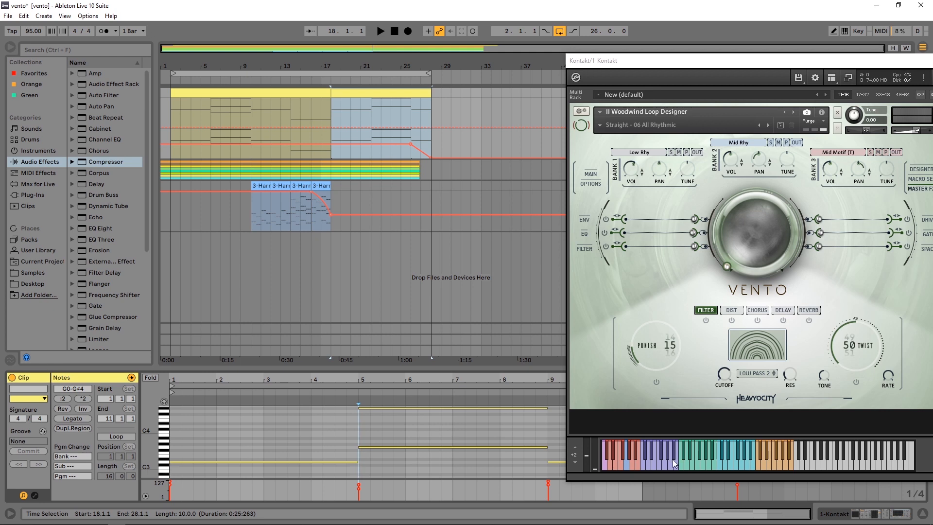
- Show Vento's Designer page and audition a purple key on Kontakt's on-screen keyboard
{"action": "left_click", "coordinate": [659, 463]}
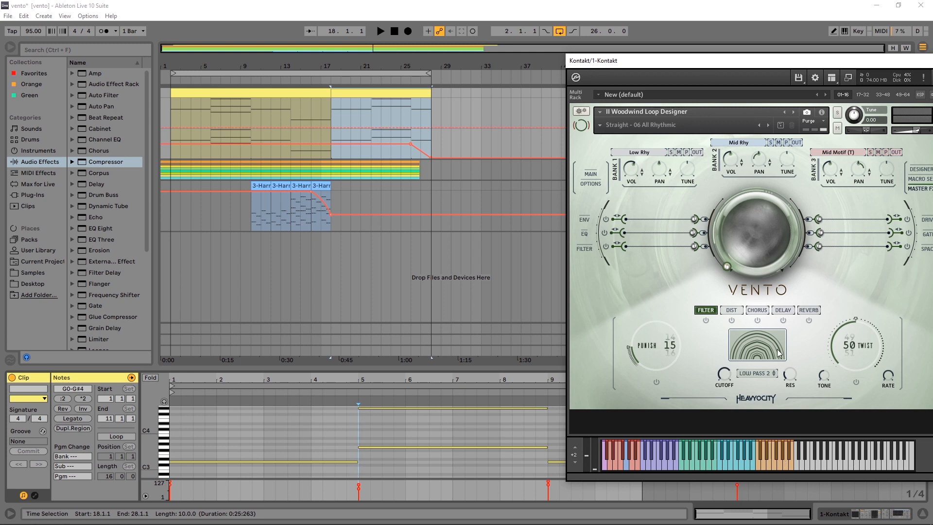
{"action": "left_click_drag", "start_coordinate": [715, 66], "coordinate": [660, 54]}
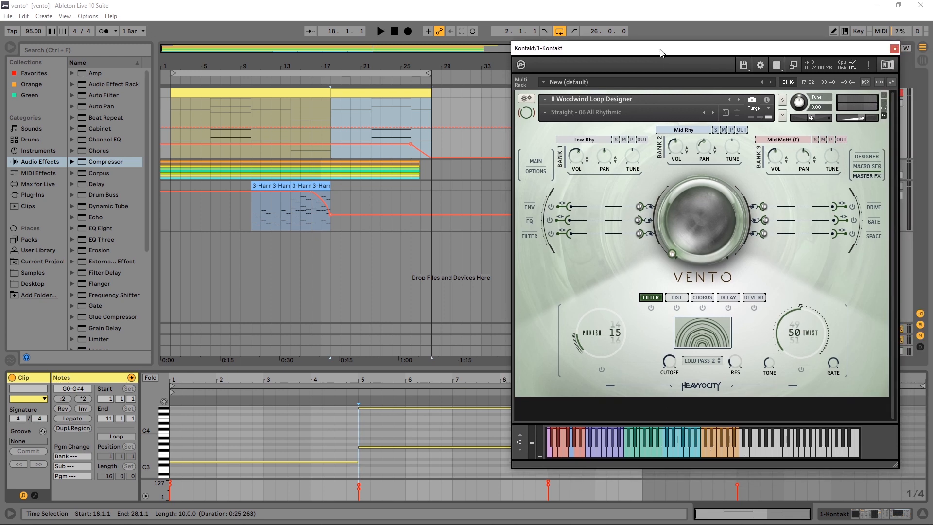
{"action": "left_click", "coordinate": [859, 157]}
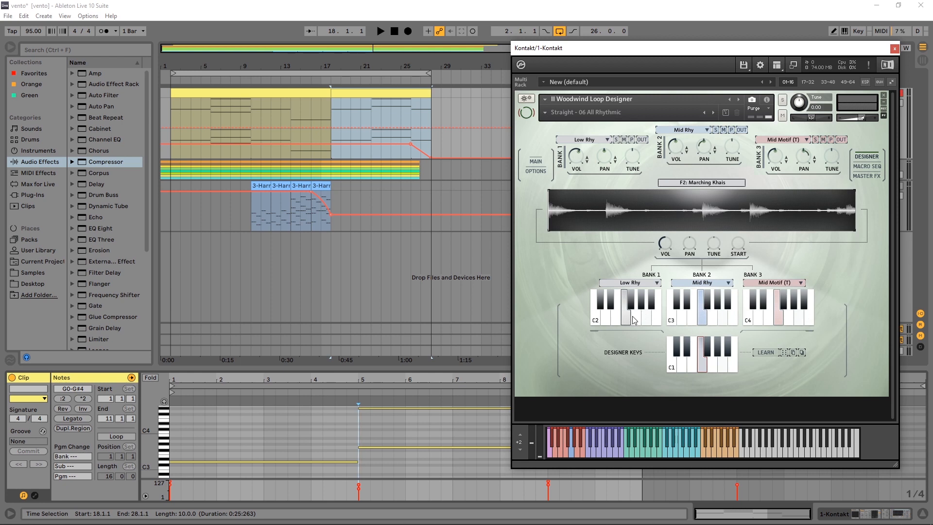
{"action": "left_click", "coordinate": [605, 451]}
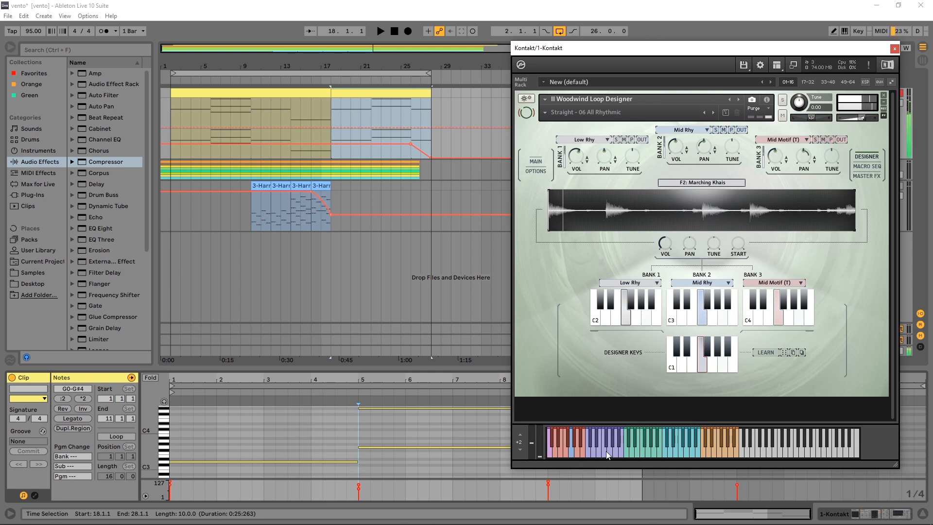
{"action": "left_click", "coordinate": [606, 451]}
- Assign loop keys D2 in Bank 1, D#3 in Bank 2 and A4 in Bank 3 to the current designer key, and audition it
{"action": "left_click", "coordinate": [606, 319]}
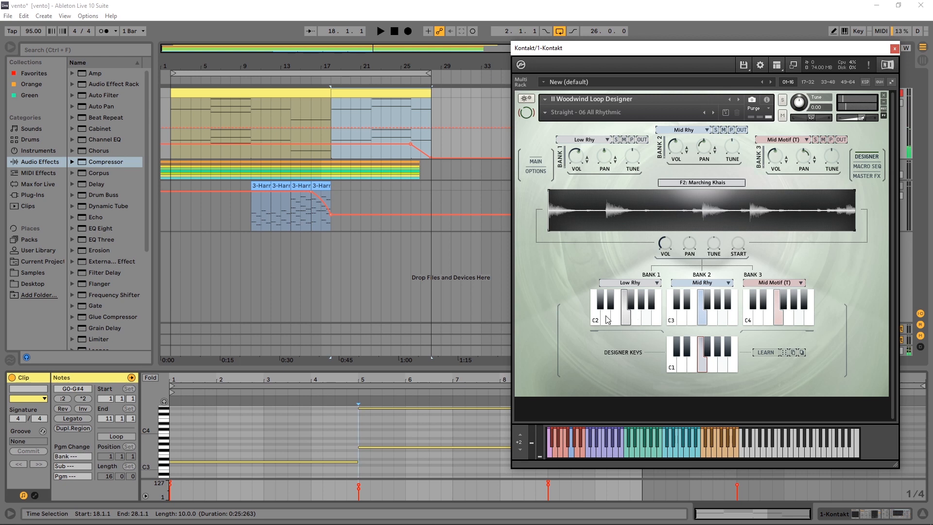
{"action": "left_click", "coordinate": [686, 305]}
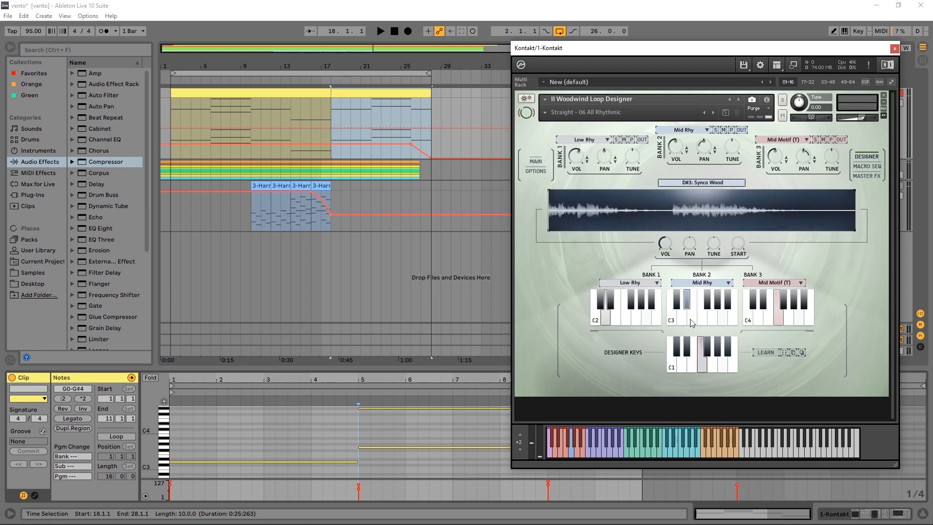
{"action": "left_click", "coordinate": [796, 320]}
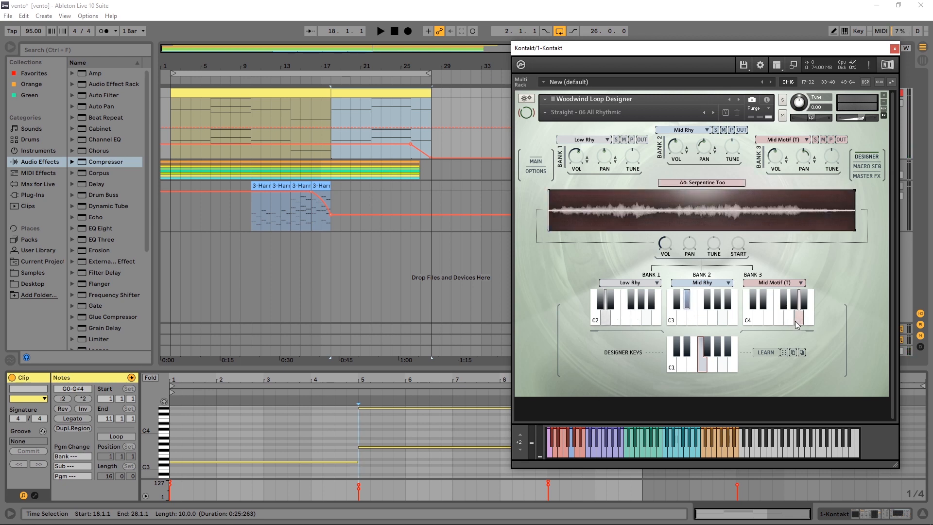
{"action": "left_click", "coordinate": [603, 454]}
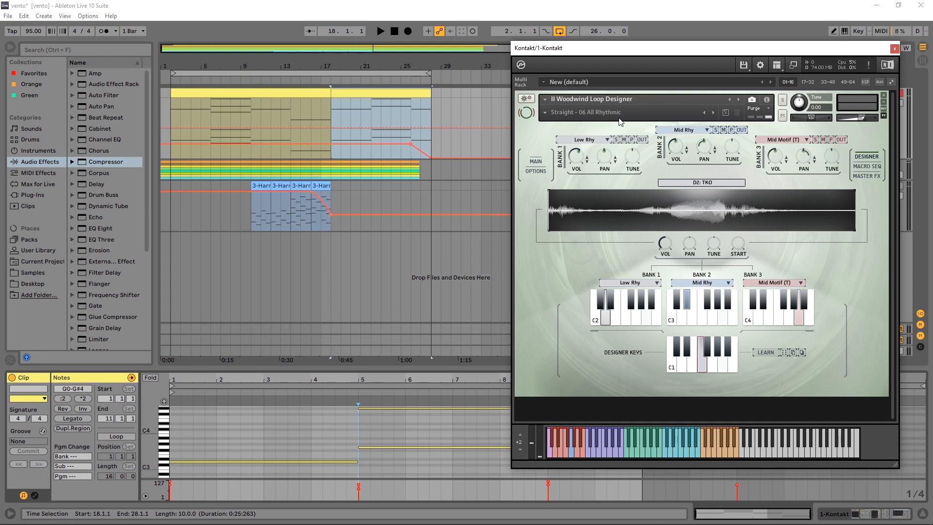
- Look through the Straight snapshot presets and the loop sources offered for Bank 3 without choosing any
{"action": "left_click", "coordinate": [547, 112]}
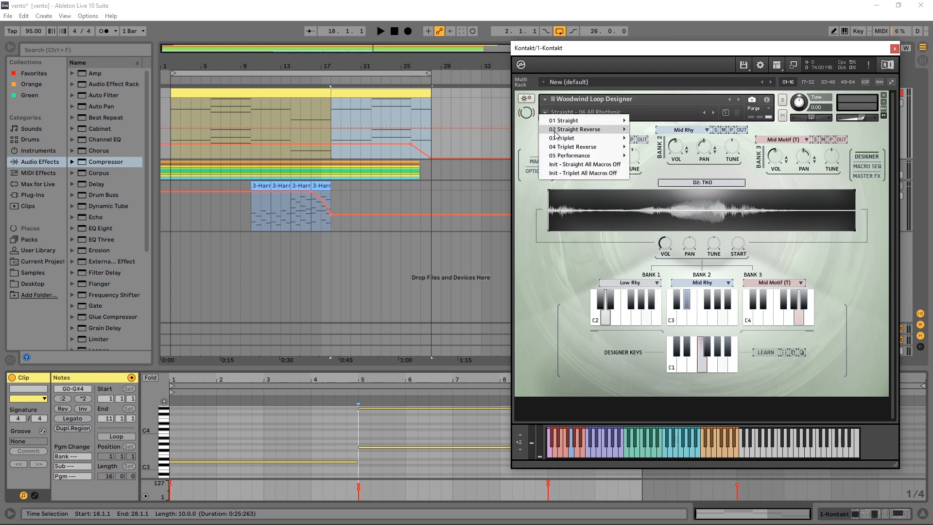
{"action": "mouse_move", "coordinate": [576, 121]}
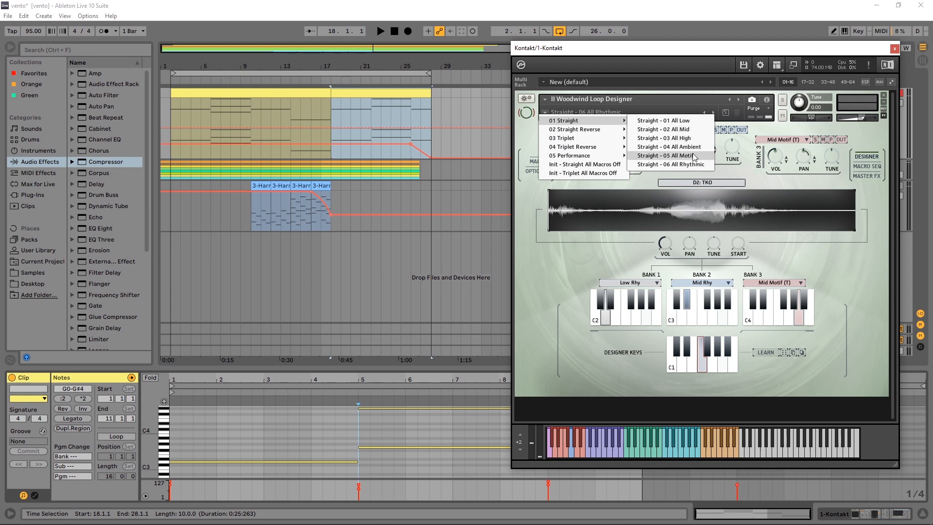
{"action": "left_click", "coordinate": [743, 176]}
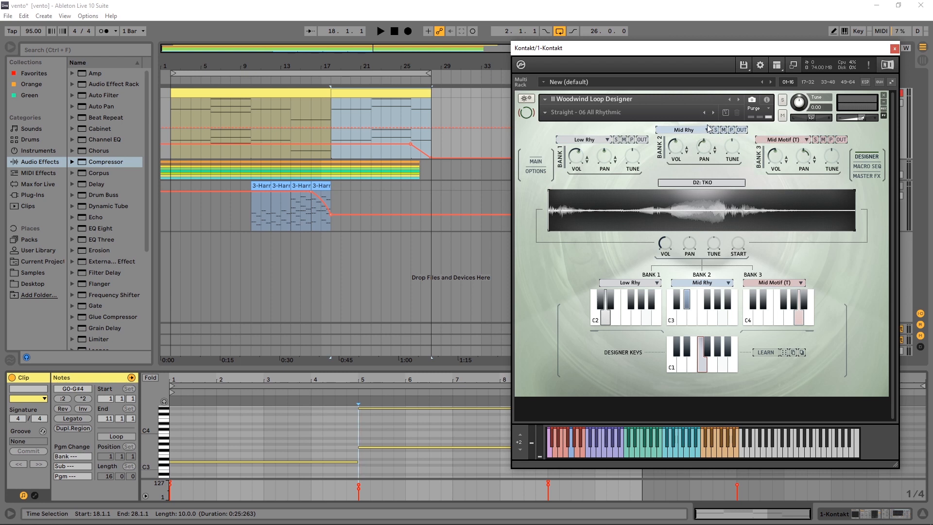
{"action": "left_click", "coordinate": [794, 141]}
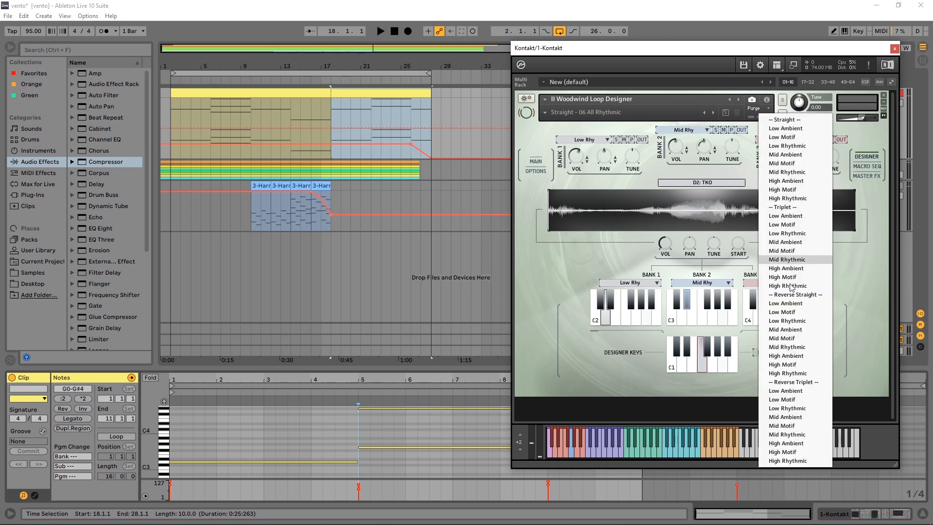
{"action": "left_click", "coordinate": [853, 258]}
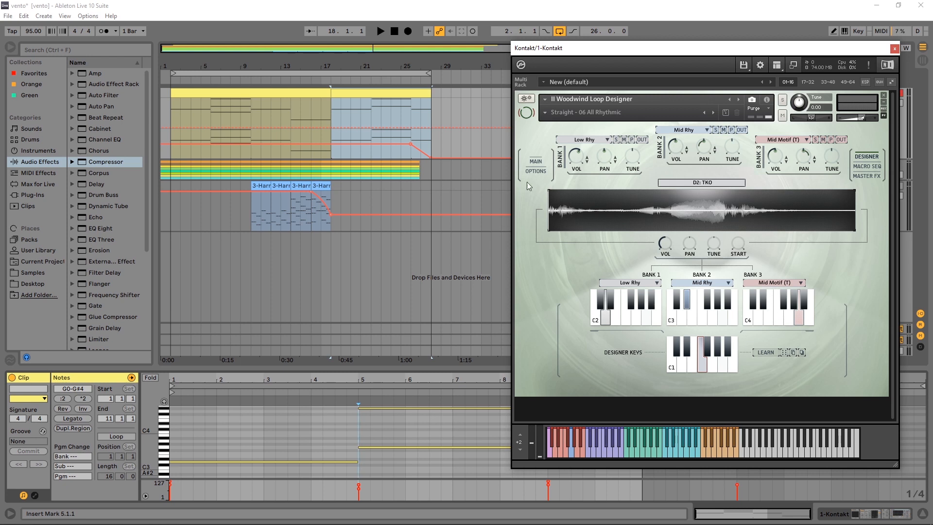
- Open track 1's MIDI clip at bar 2 in an enlarged note editor showing the short F#0 note at its start
{"action": "left_click", "coordinate": [218, 92]}
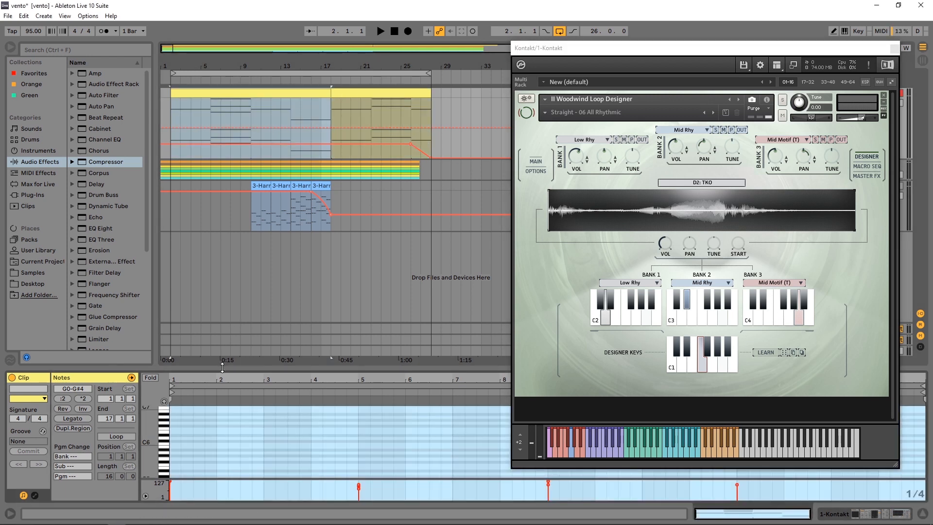
{"action": "left_click_drag", "start_coordinate": [222, 367], "coordinate": [220, 193]}
{"action": "scroll", "coordinate": [254, 358], "scroll_direction": "down", "scroll_amount": 5}
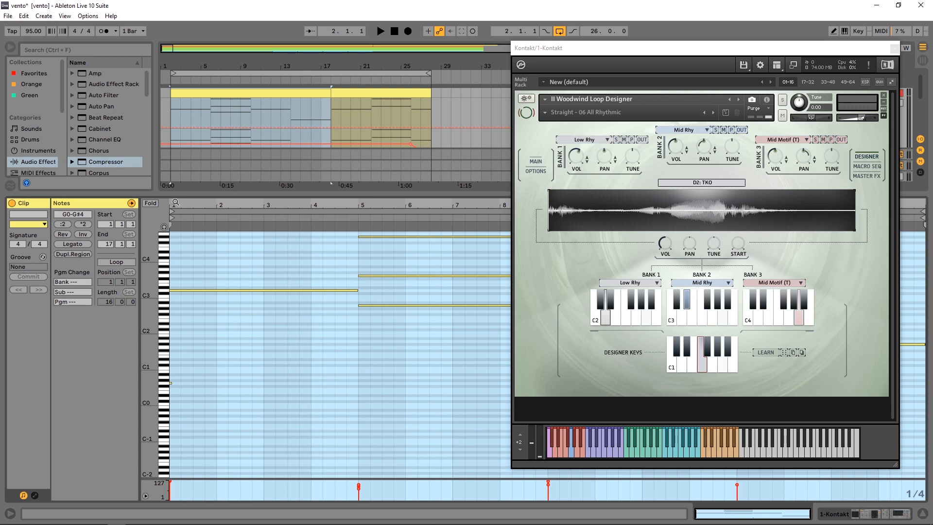
{"action": "left_click_drag", "start_coordinate": [176, 203], "coordinate": [176, 262]}
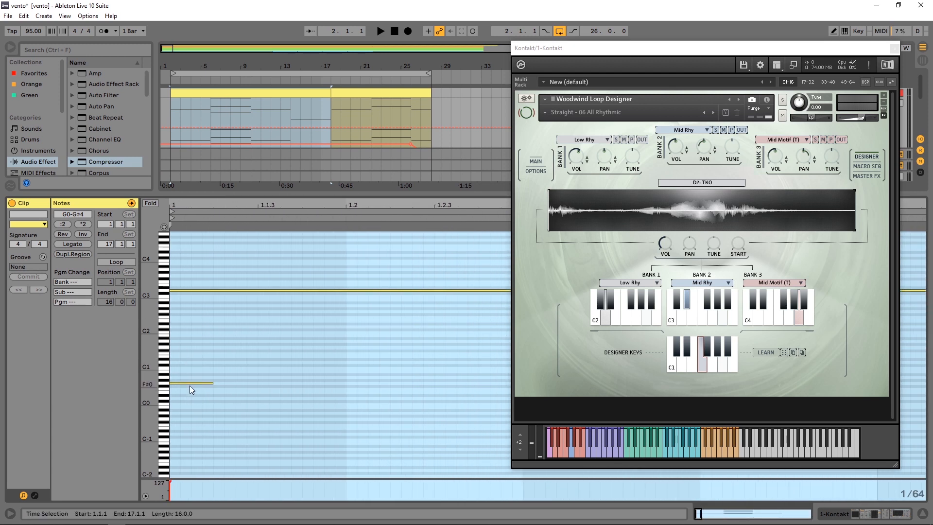
{"action": "scroll", "coordinate": [470, 130], "scroll_direction": "down", "scroll_amount": 3}
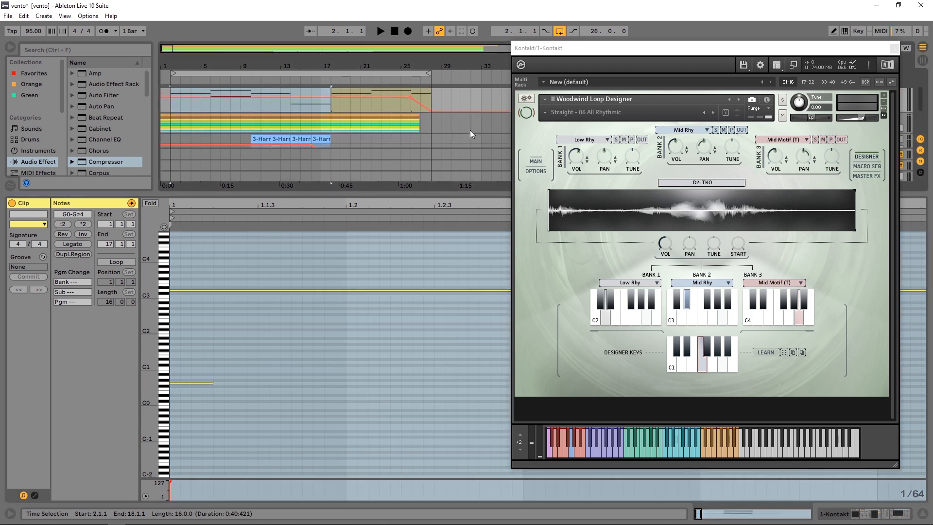
- Unfold the 2 Group track to look over its stems, and reposition the Kontakt window beside the clip's first notes
{"action": "left_click_drag", "start_coordinate": [640, 56], "coordinate": [635, 146]}
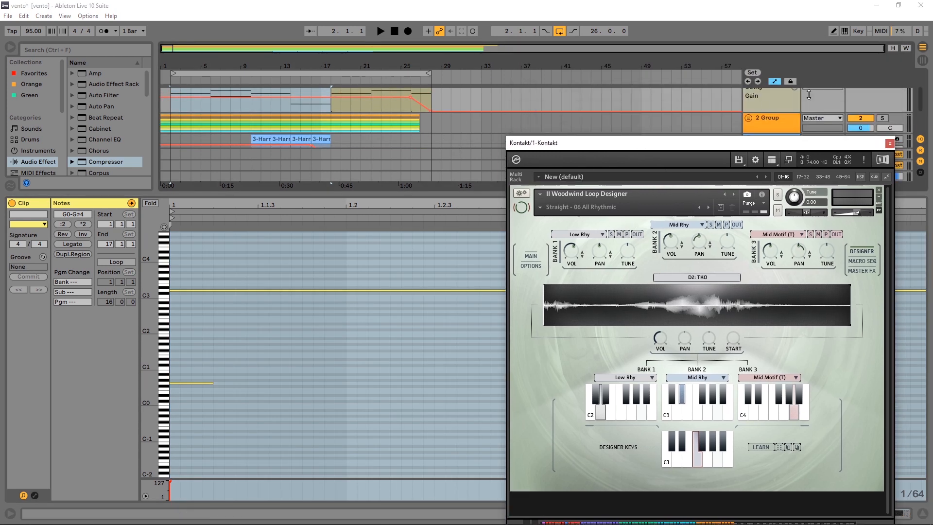
{"action": "left_click", "coordinate": [750, 118]}
{"action": "scroll", "coordinate": [340, 147], "scroll_direction": "down", "scroll_amount": 2}
{"action": "scroll", "coordinate": [340, 147], "scroll_direction": "down", "scroll_amount": 3}
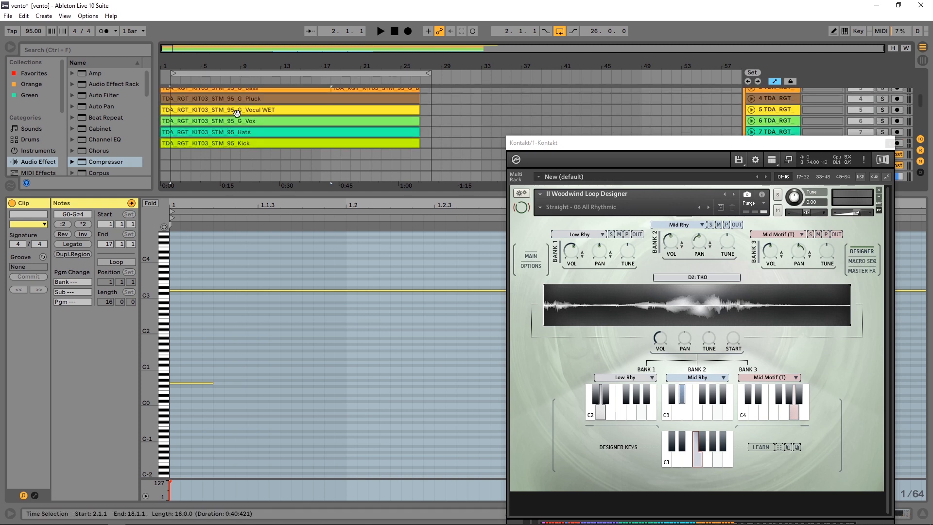
{"action": "left_click_drag", "start_coordinate": [573, 138], "coordinate": [469, 49]}
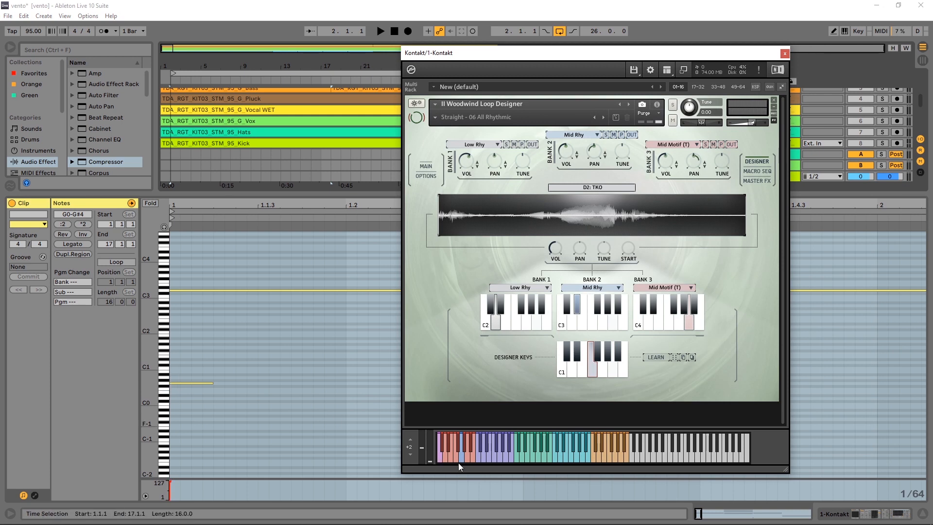
- Audition loop keys F3 and G3 in Bank 2 and G4 in Bank 3 on Kontakt's on-screen keyboard
{"action": "left_click", "coordinate": [173, 383]}
{"action": "left_click_drag", "start_coordinate": [222, 205], "coordinate": [222, 170]}
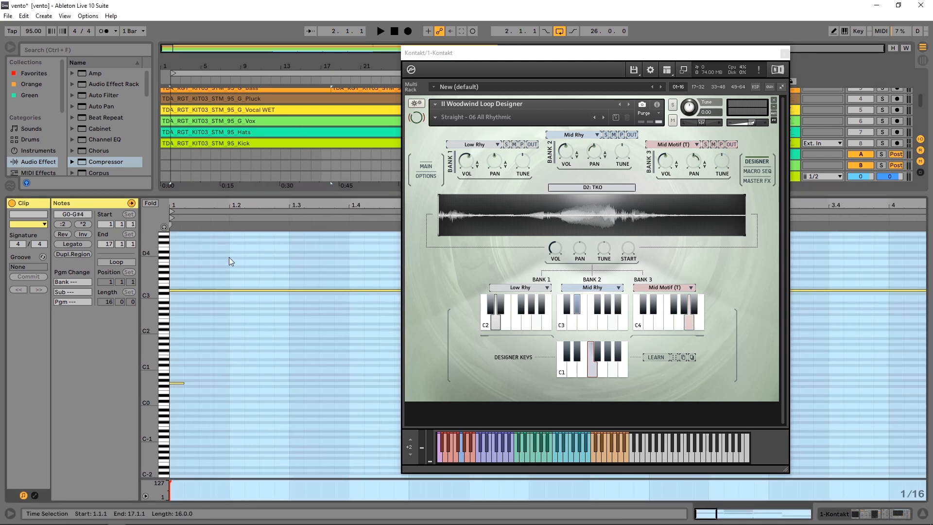
{"action": "left_click", "coordinate": [567, 455]}
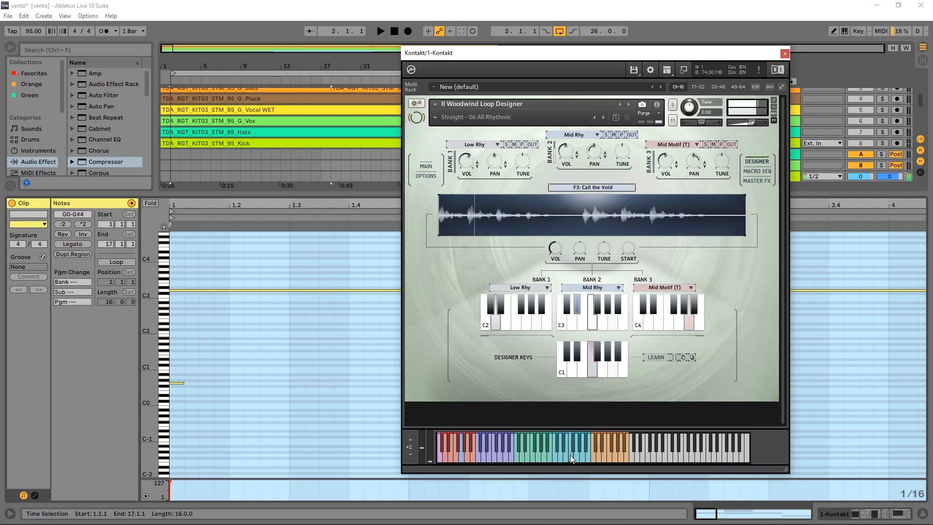
{"action": "left_click", "coordinate": [575, 454]}
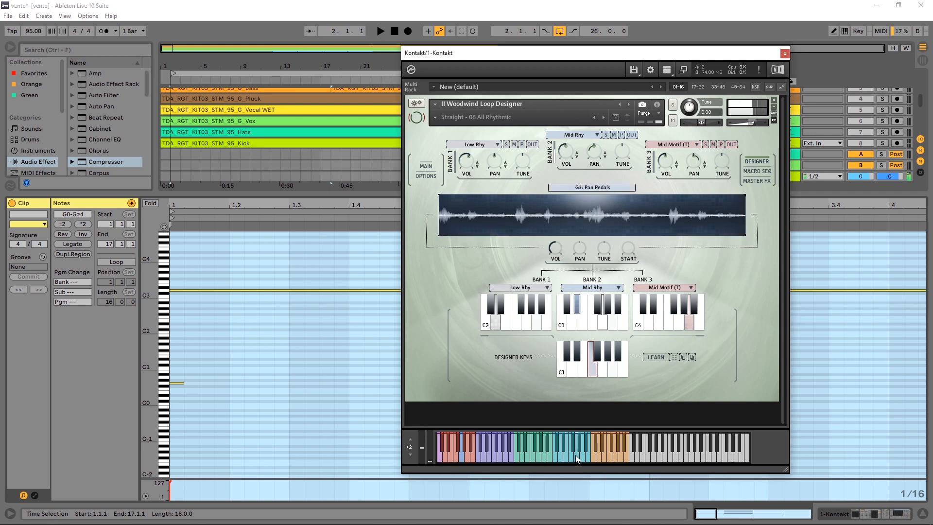
{"action": "left_click", "coordinate": [617, 453]}
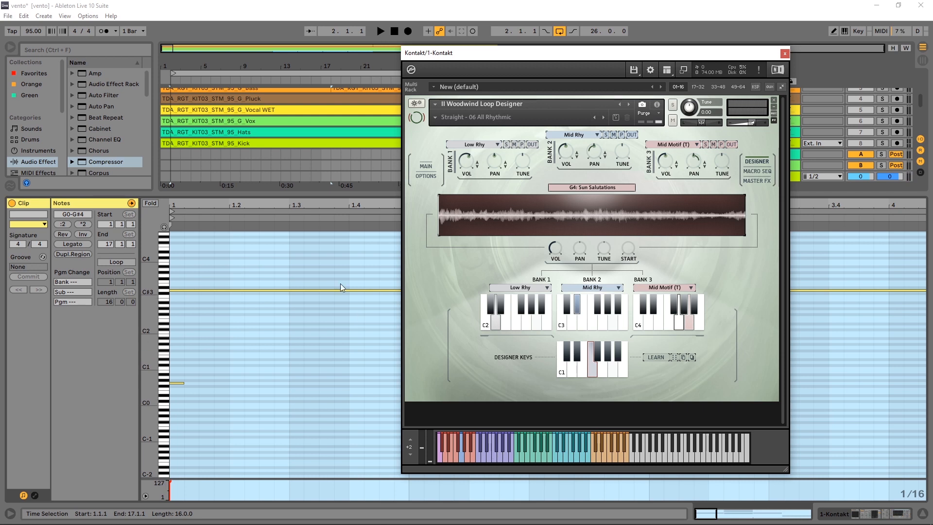
- Close the Kontakt window and solo track 1 Kontakt, with the full 16-bar clip showing in the note editor
{"action": "left_click", "coordinate": [814, 99]}
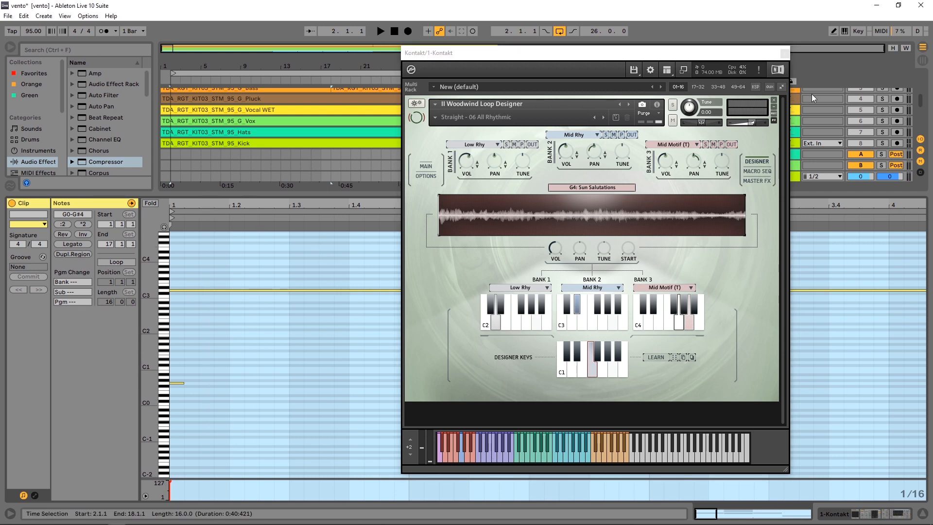
{"action": "left_click", "coordinate": [784, 53]}
{"action": "left_click_drag", "start_coordinate": [504, 205], "coordinate": [504, 145]}
{"action": "scroll", "coordinate": [318, 346], "scroll_direction": "up", "scroll_amount": 1}
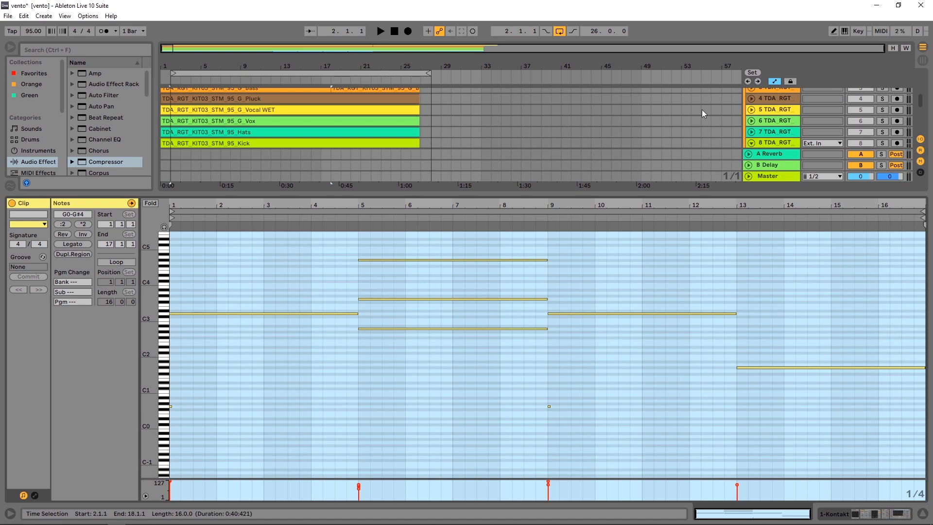
{"action": "key", "text": "ctrl+g"}
{"action": "key", "text": "ctrl+z"}
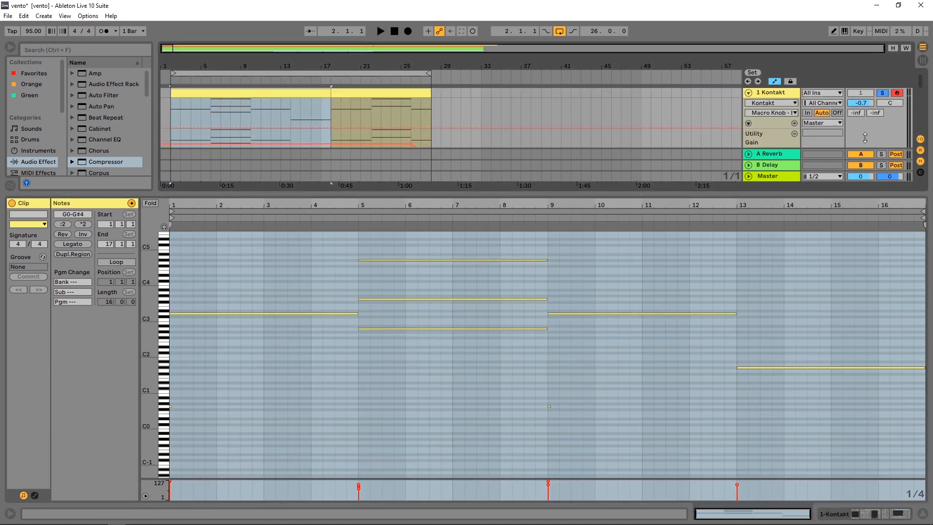
- Play the clip's opening note briefly, and play the three-note section starting at clip bar 5
{"action": "key", "text": "space"}
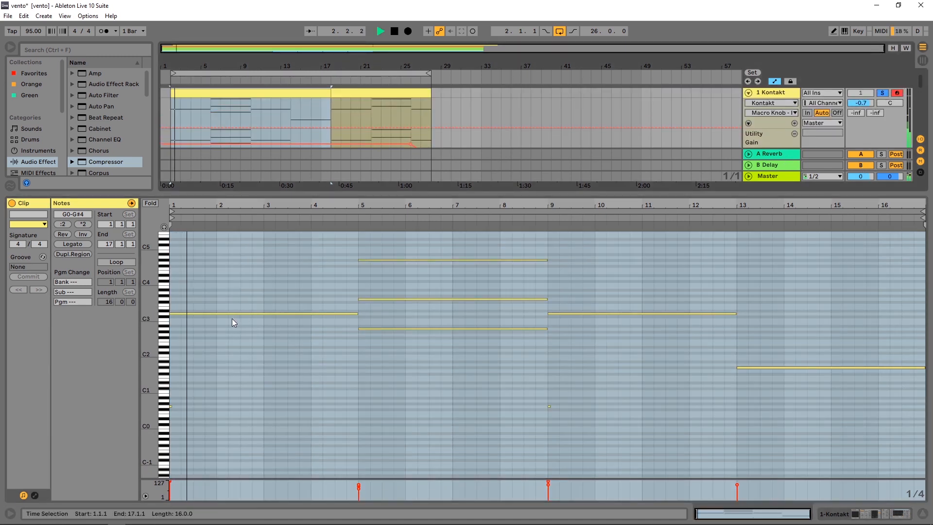
{"action": "key", "text": "space"}
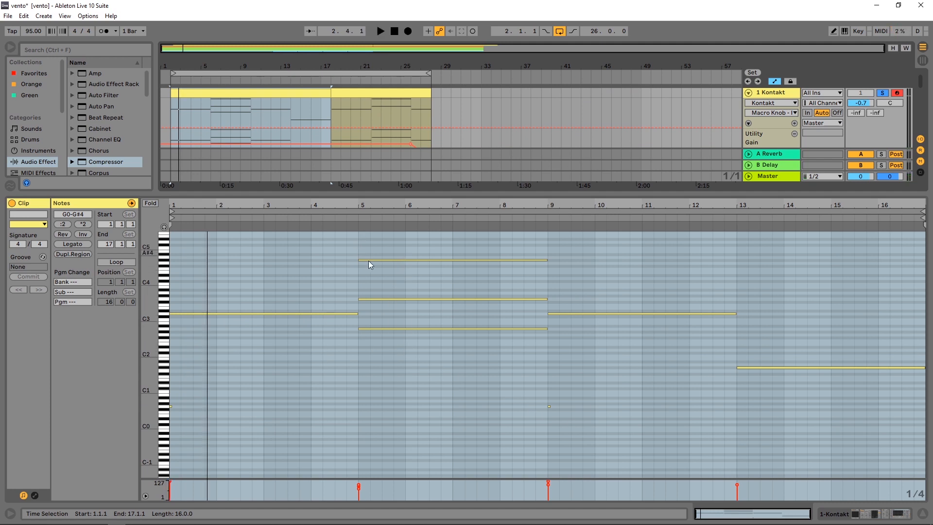
{"action": "left_click", "coordinate": [358, 228]}
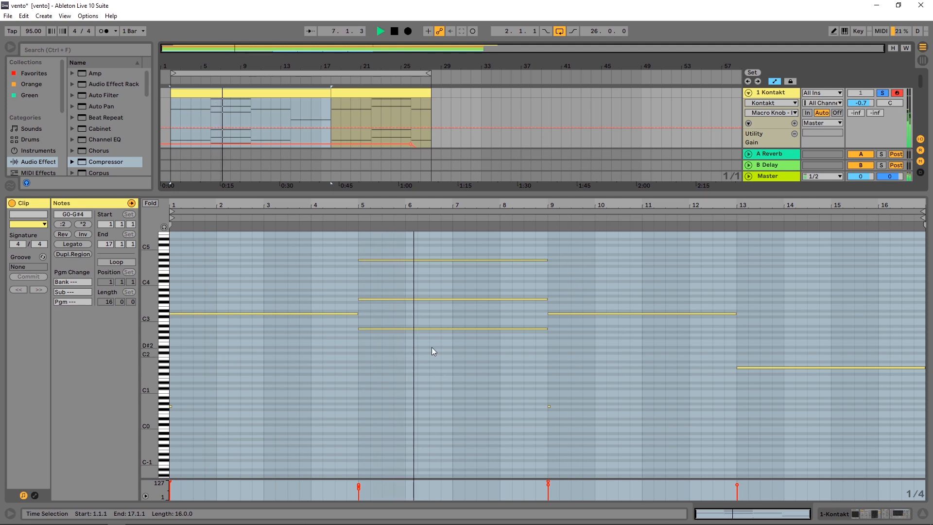
{"action": "key", "text": "space"}
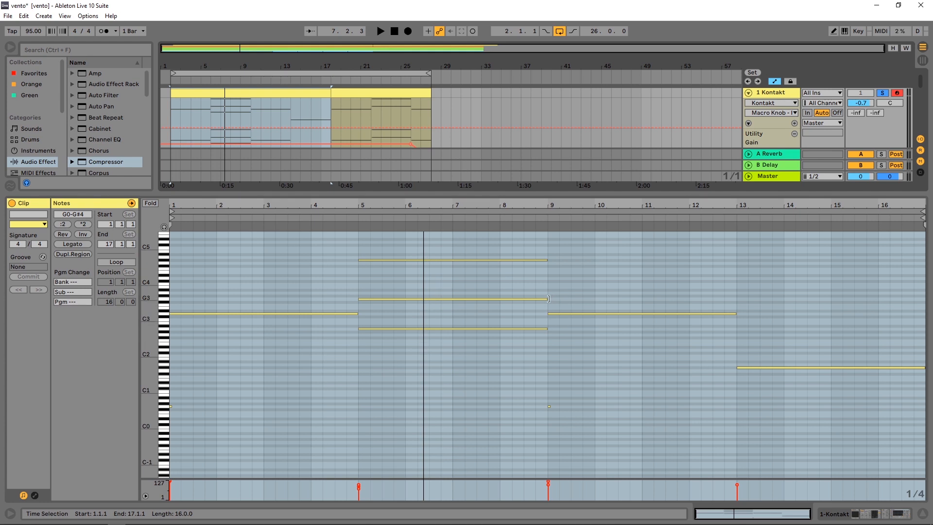
- Shorten the G3 note to end at clip bar 7, start the G#4 note at bar 7, and play the staggered result
{"action": "left_click_drag", "start_coordinate": [545, 298], "coordinate": [452, 298]}
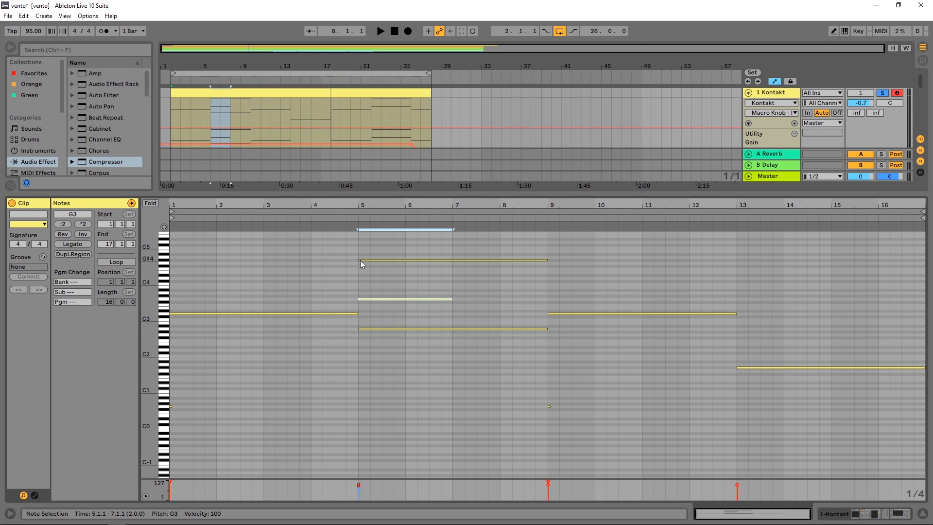
{"action": "left_click_drag", "start_coordinate": [360, 261], "coordinate": [451, 261]}
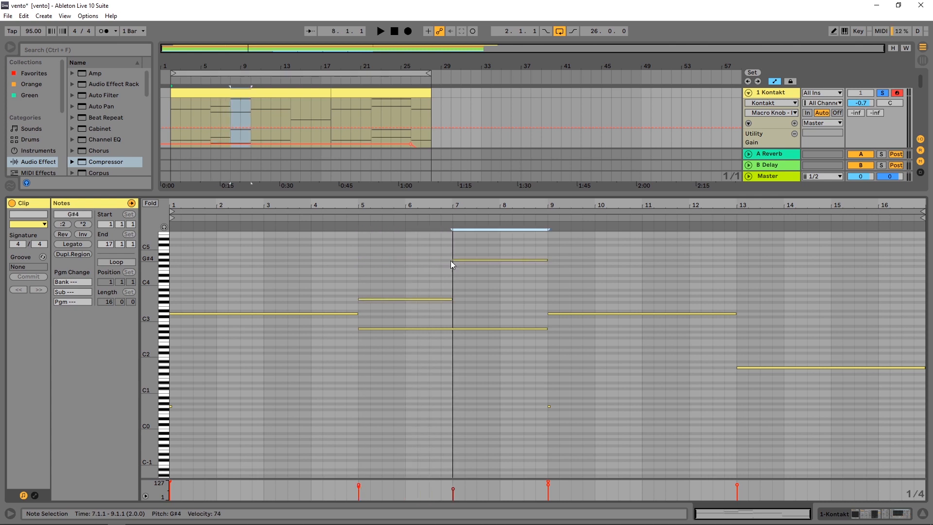
{"action": "key", "text": "space"}
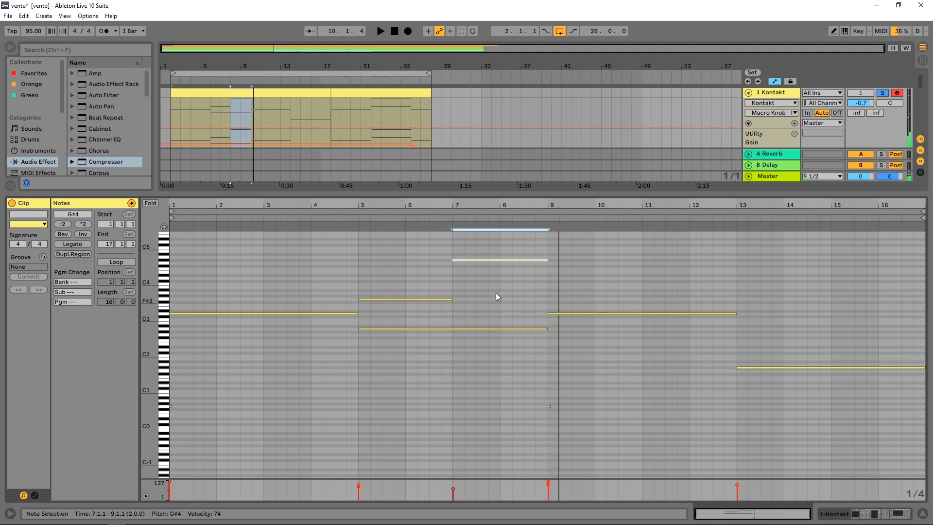
- Restore both chord notes to full length, with G3 ending at clip bar 9 and G#4 starting at bar 5
{"action": "left_click_drag", "start_coordinate": [453, 299], "coordinate": [543, 290]}
{"action": "key", "text": "space"}
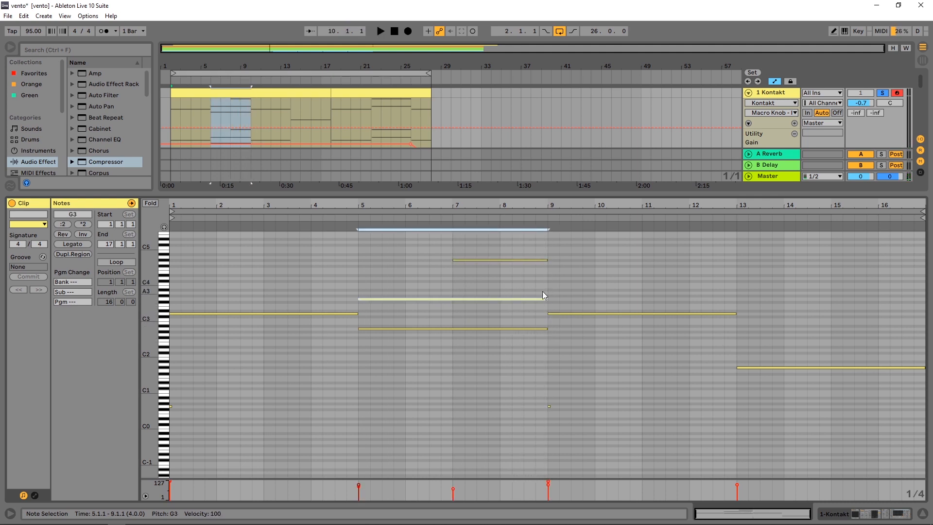
{"action": "left_click_drag", "start_coordinate": [453, 260], "coordinate": [361, 264]}
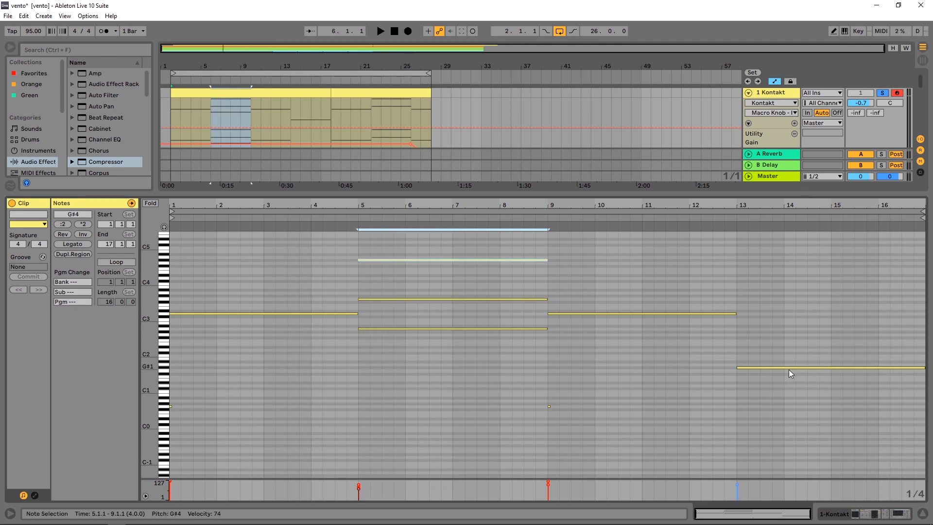
- Play the clip's last section from clip bar 13, and enlarge the arrangement area above the note editor
{"action": "left_click", "coordinate": [735, 217]}
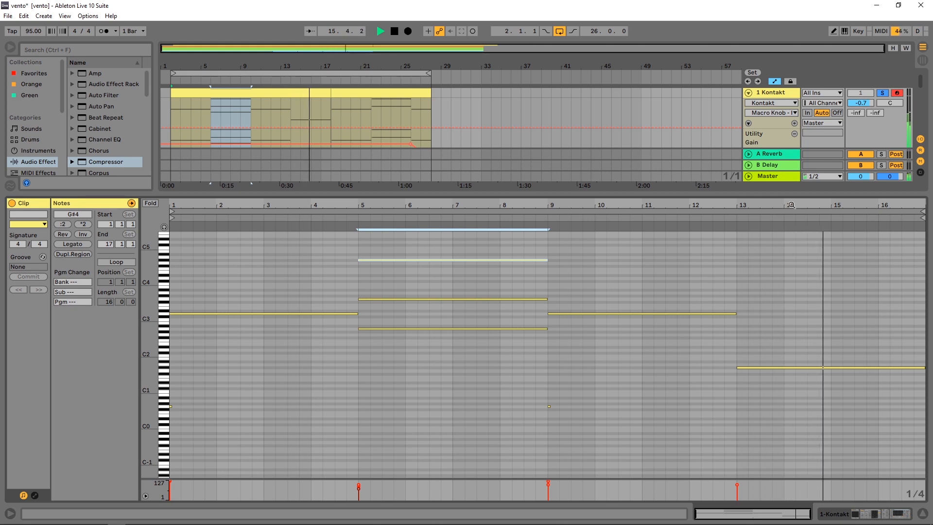
{"action": "left_click_drag", "start_coordinate": [715, 194], "coordinate": [715, 253]}
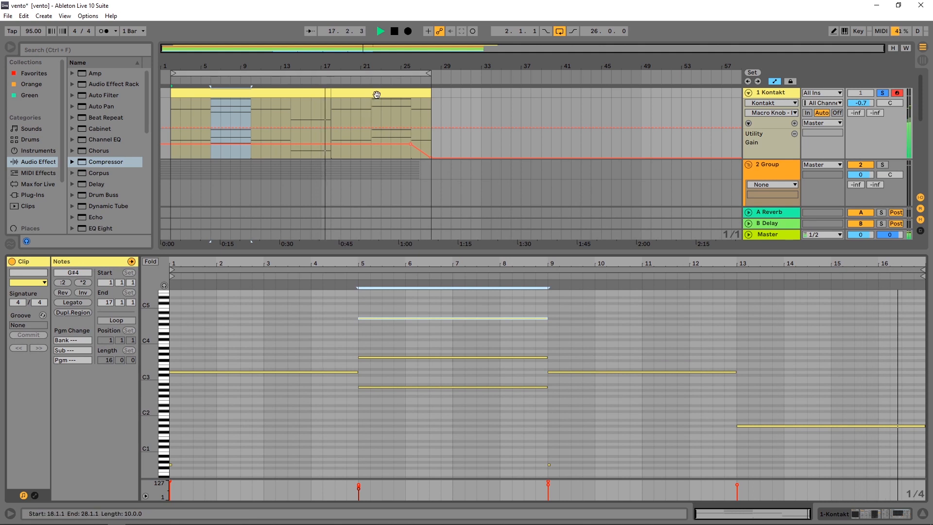
{"action": "key", "text": "space"}
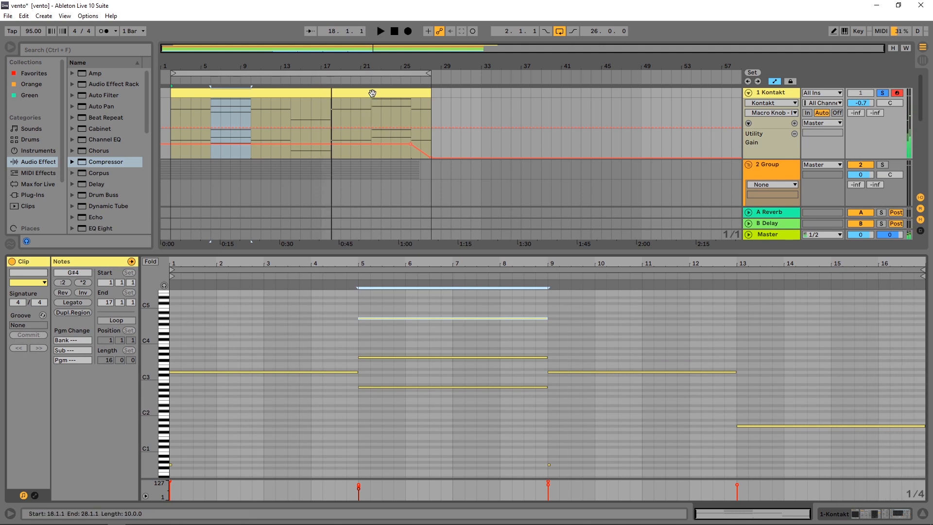
- Open track 1's MIDI clip at bar 18, select its G3 and G#4 notes at clip bar 5, and place the insert marker at bar 22
{"action": "left_click", "coordinate": [373, 92]}
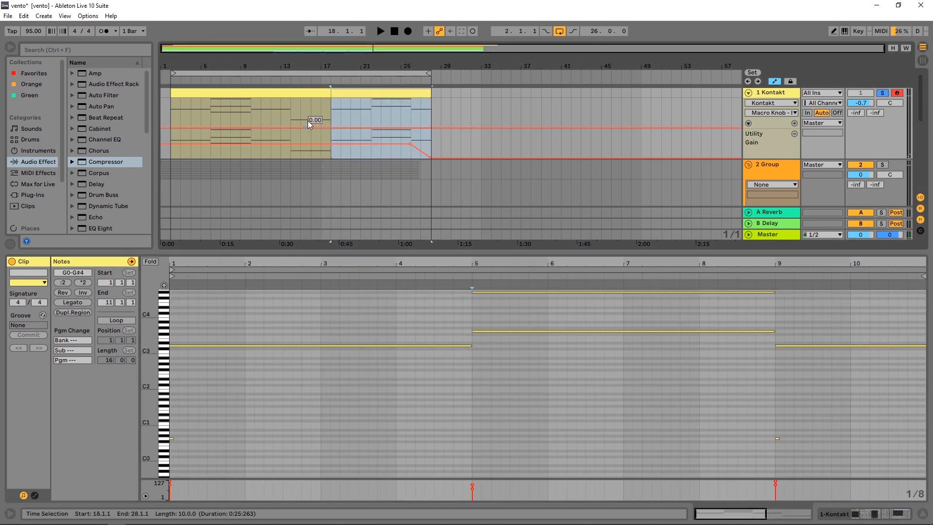
{"action": "scroll", "coordinate": [481, 369], "scroll_direction": "up", "scroll_amount": 3}
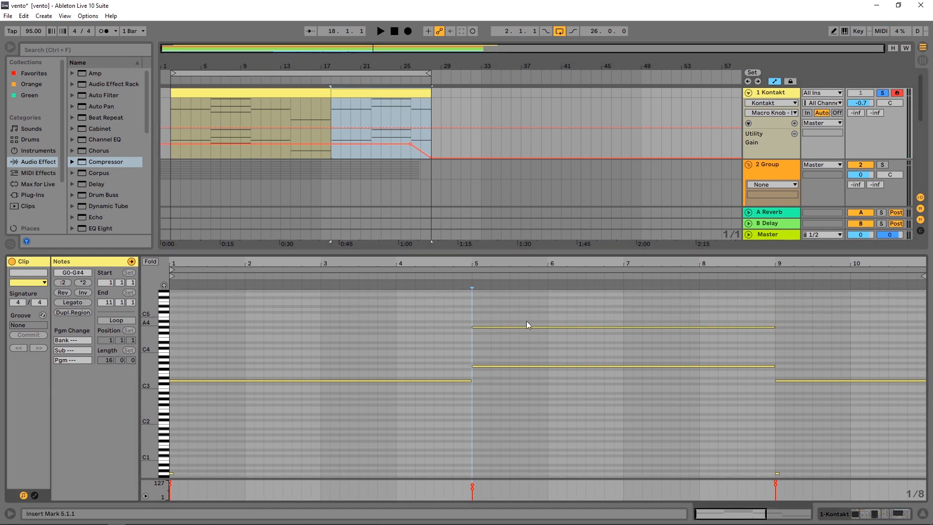
{"action": "left_click_drag", "start_coordinate": [526, 317], "coordinate": [530, 378]}
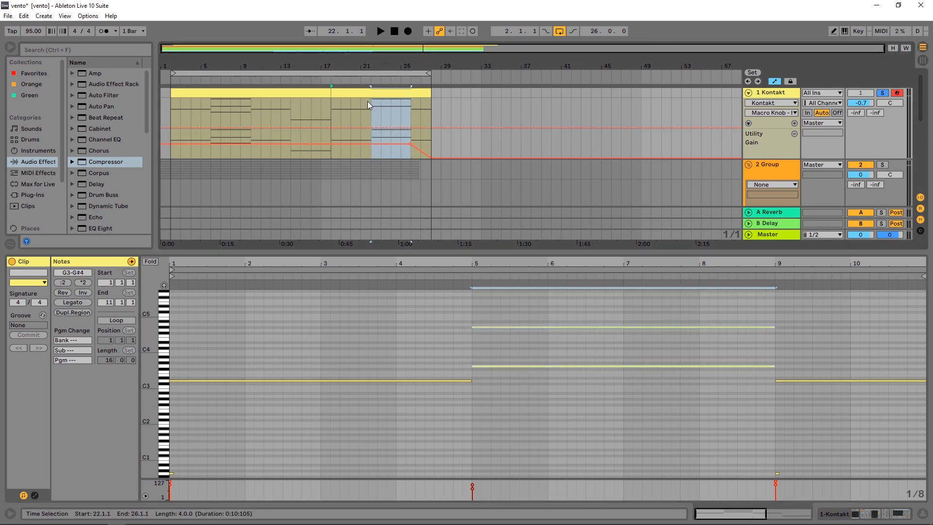
{"action": "left_click", "coordinate": [369, 118]}
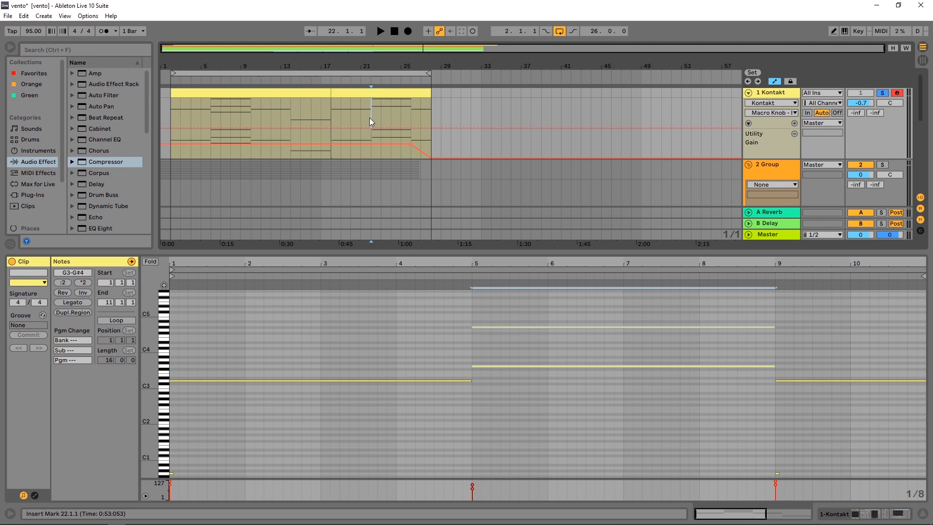
- Play the arrangement from bar 22, turn off track 1's solo to hear the full mix, and enlarge the arrangement area
{"action": "key", "text": "space"}
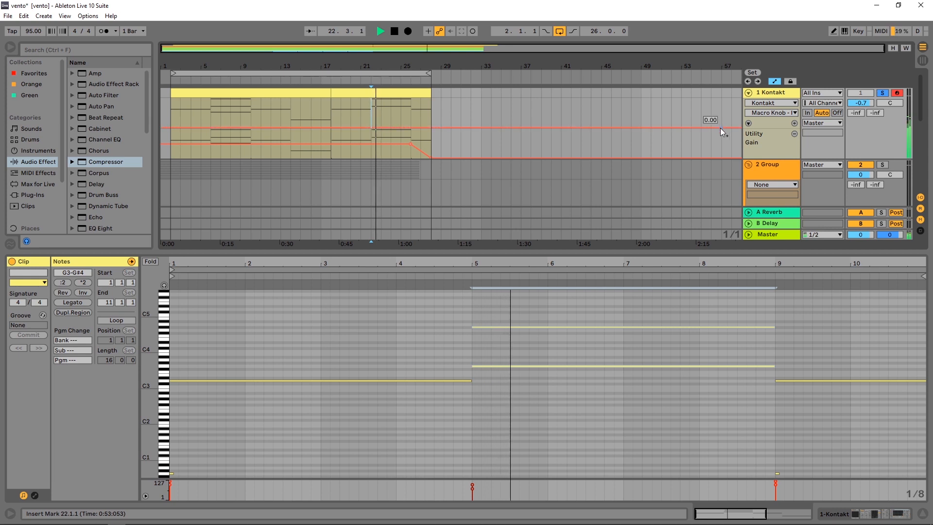
{"action": "left_click", "coordinate": [882, 93]}
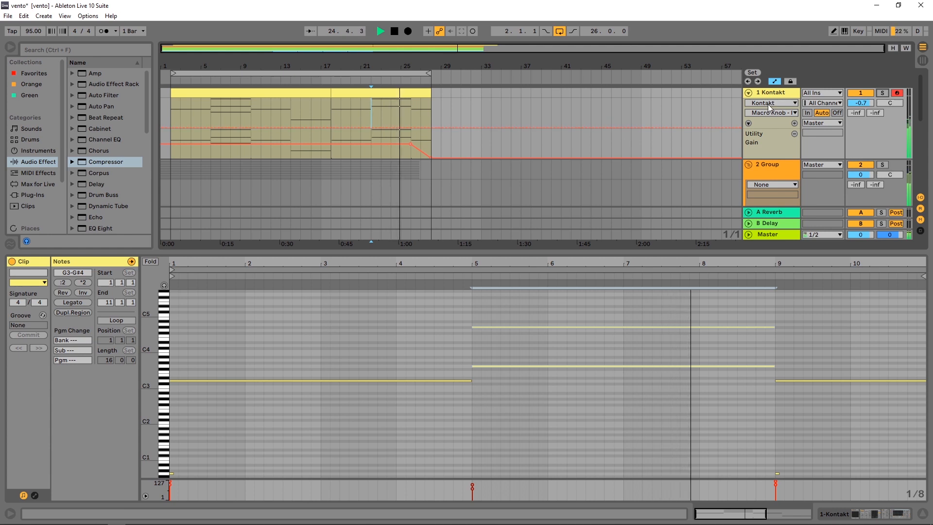
{"action": "left_click_drag", "start_coordinate": [780, 253], "coordinate": [781, 375]}
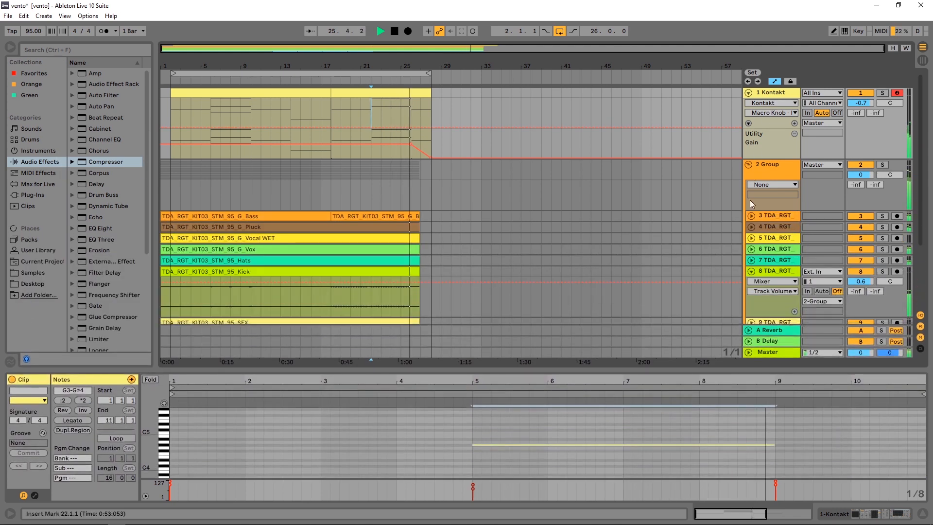
{"action": "left_click", "coordinate": [373, 75]}
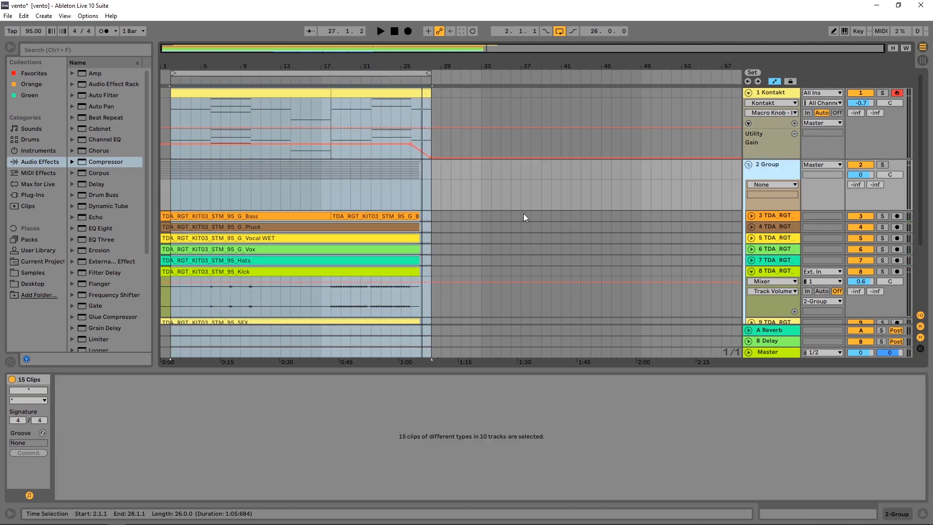
- Open the Kontakt instrument window from track 1's device chain and show Kontakt's library browser
{"action": "left_click", "coordinate": [770, 96]}
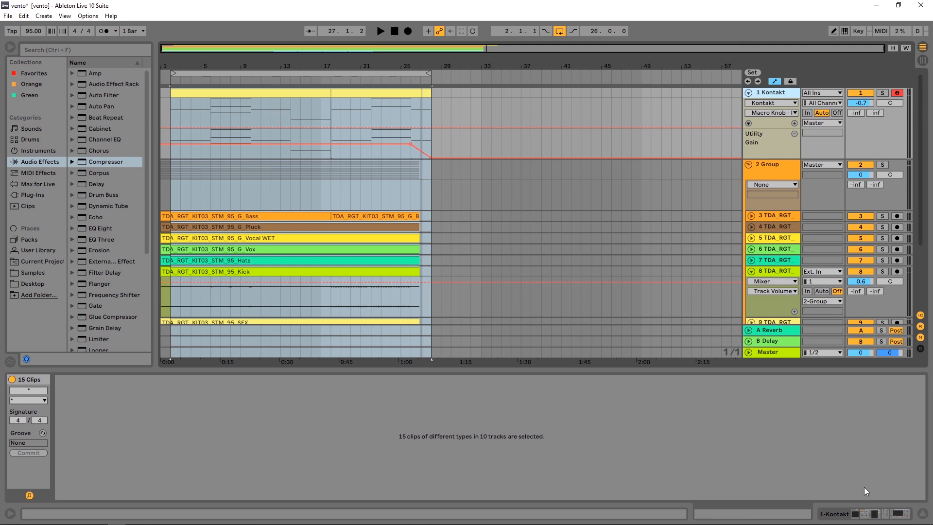
{"action": "left_click", "coordinate": [867, 515]}
{"action": "left_click", "coordinate": [38, 396]}
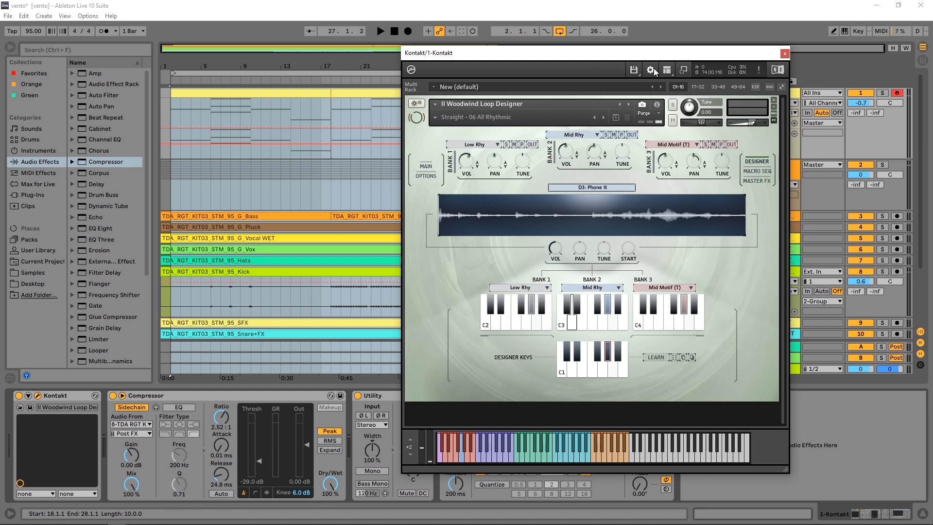
{"action": "left_click", "coordinate": [667, 71]}
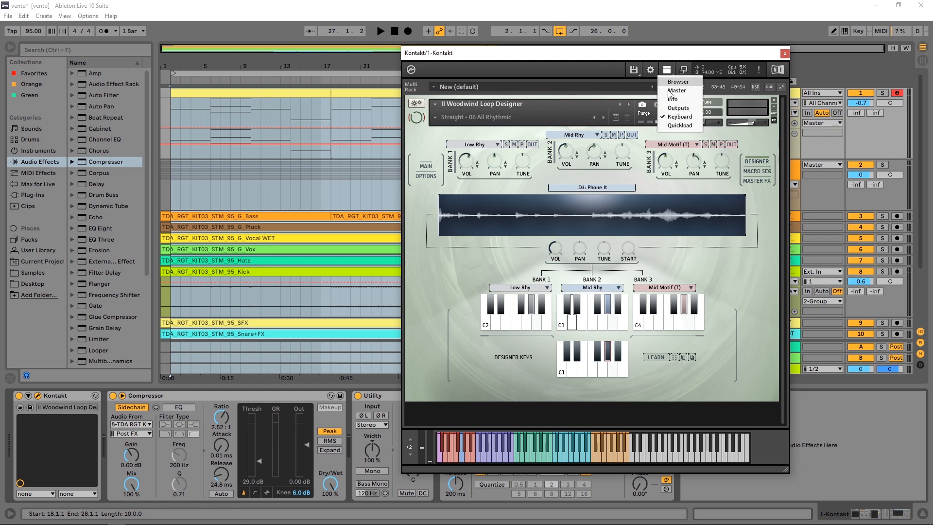
{"action": "left_click", "coordinate": [678, 82]}
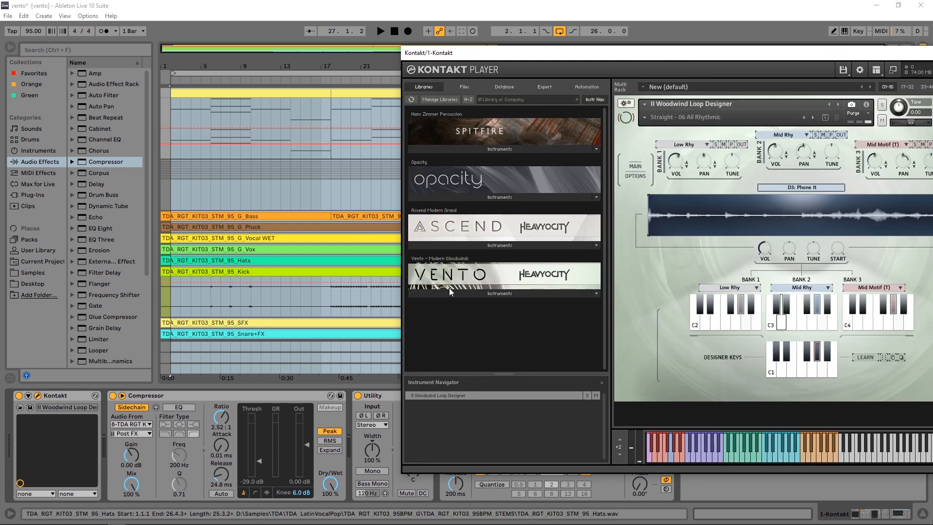
- List the instruments in Vento's I Traditional folder, and reposition the Kontakt window so it is fully visible
{"action": "left_click", "coordinate": [452, 295]}
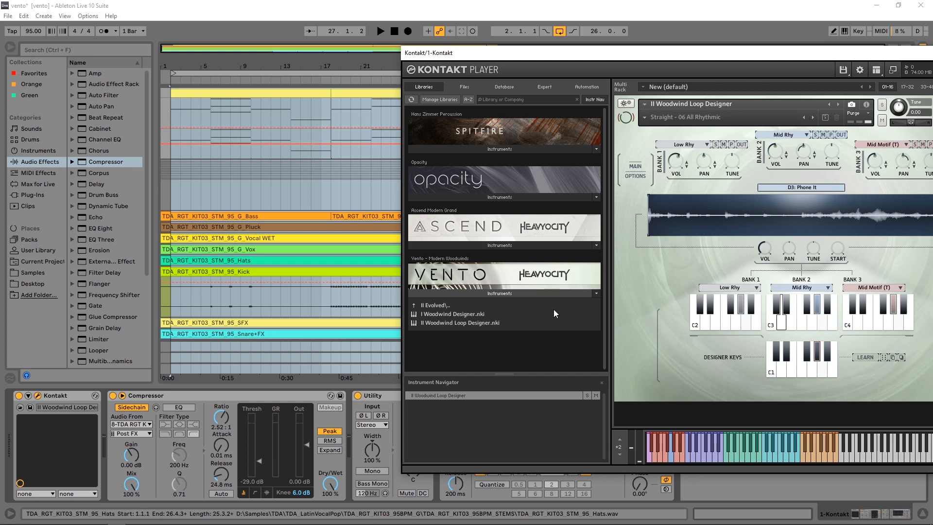
{"action": "double_click", "coordinate": [436, 306]}
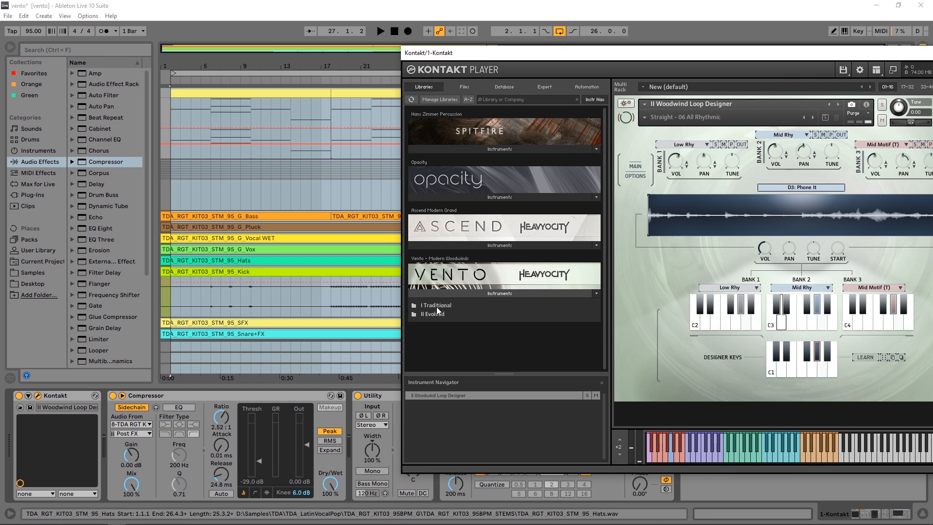
{"action": "double_click", "coordinate": [436, 308]}
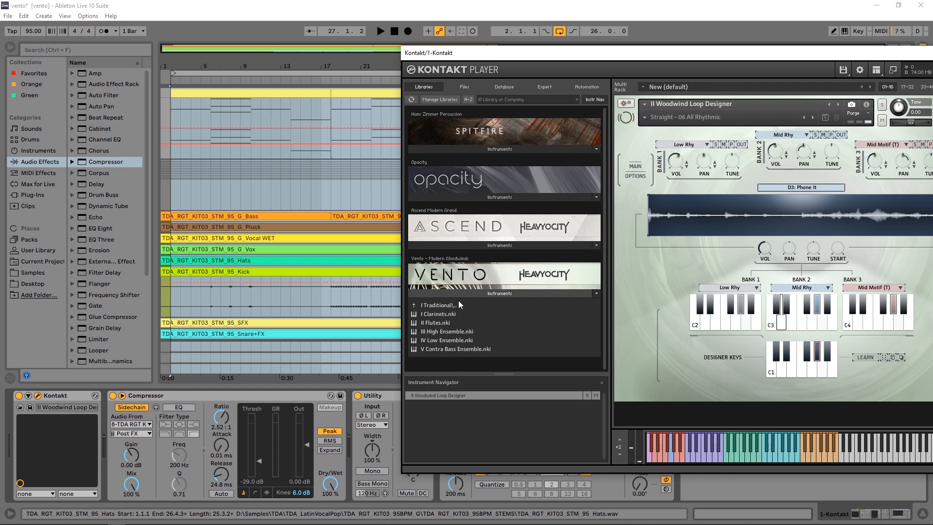
{"action": "left_click_drag", "start_coordinate": [575, 52], "coordinate": [368, 47]}
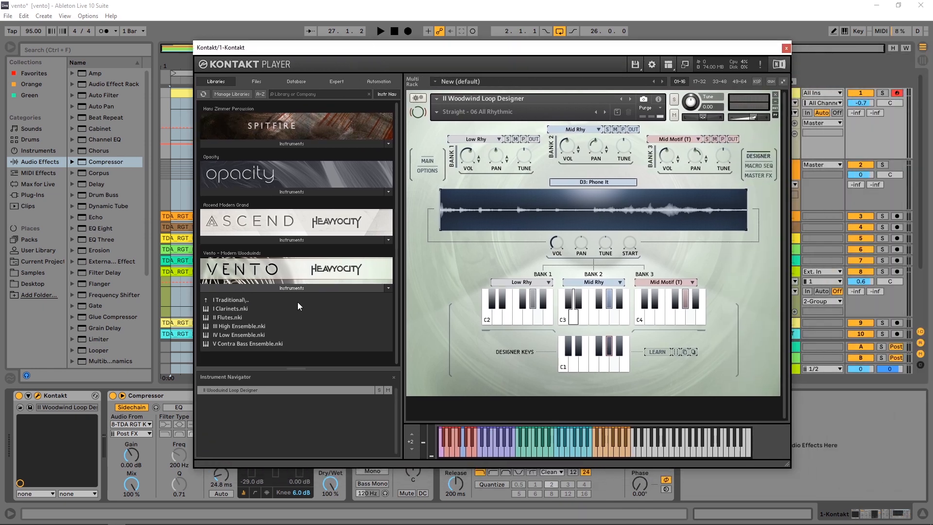